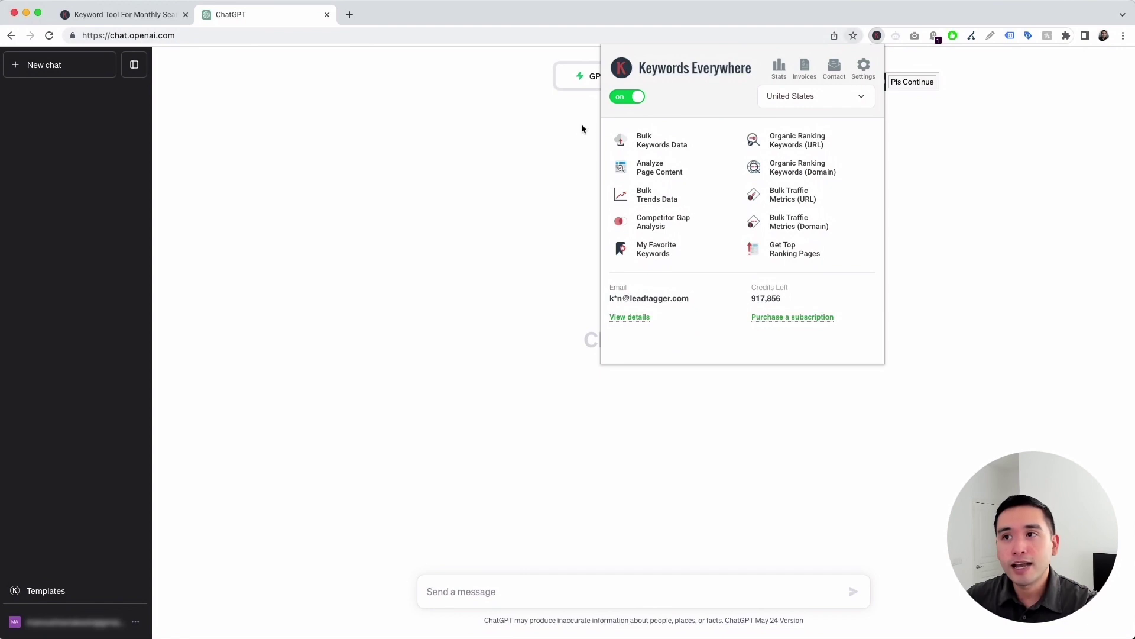
Close the extension popup and open the Keywords Everywhere prompt templates.
{"action": "left_click", "coordinate": [580, 128]}
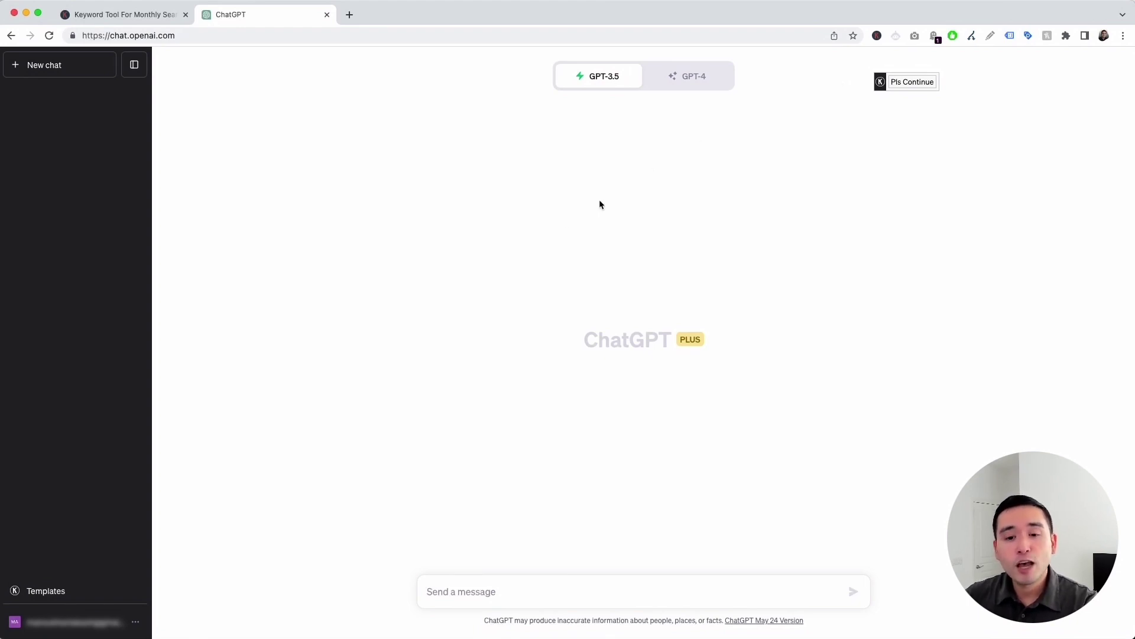
{"action": "left_click", "coordinate": [90, 589]}
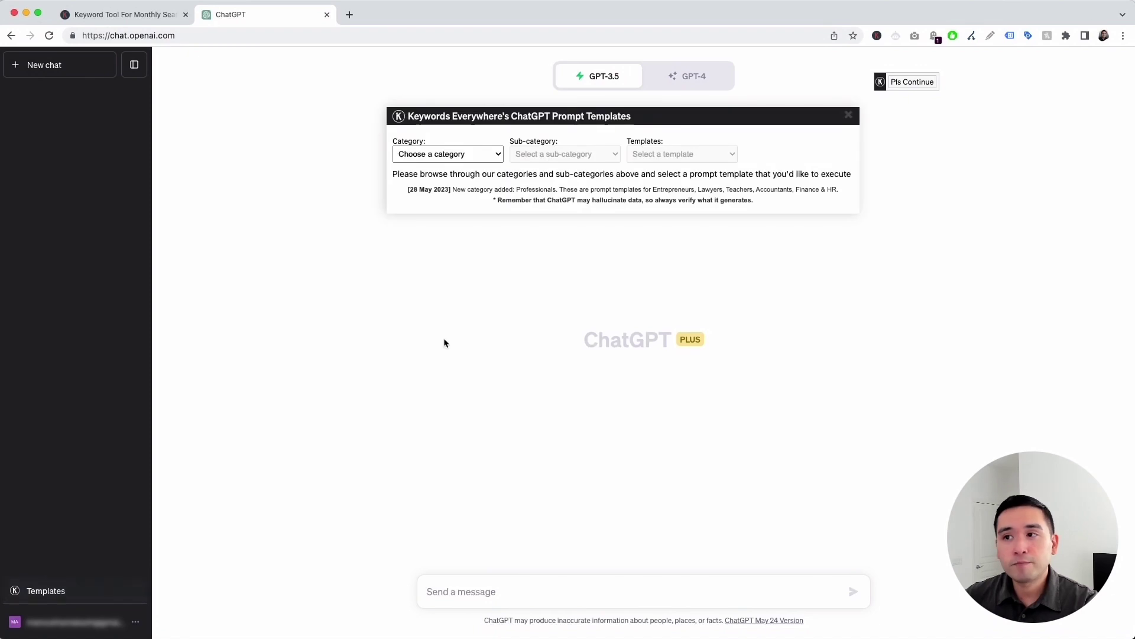
{"action": "left_click_drag", "start_coordinate": [690, 119], "coordinate": [693, 117]}
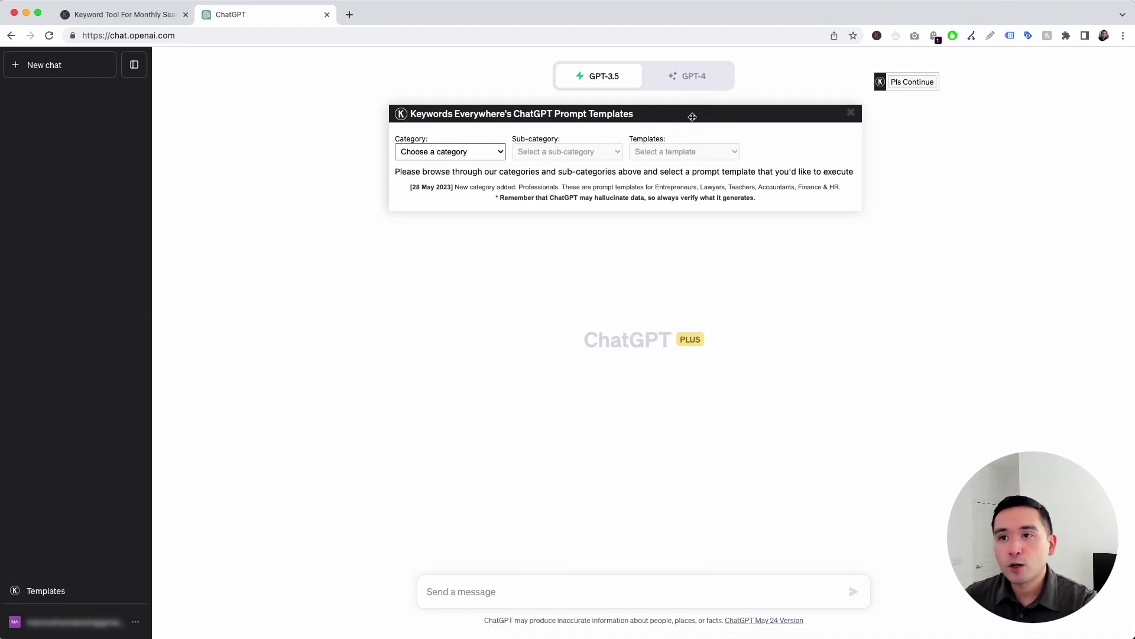
Choose the Interview Questions Generator template from the Professionals category and Human Resources sub-category.
{"action": "left_click", "coordinate": [489, 154]}
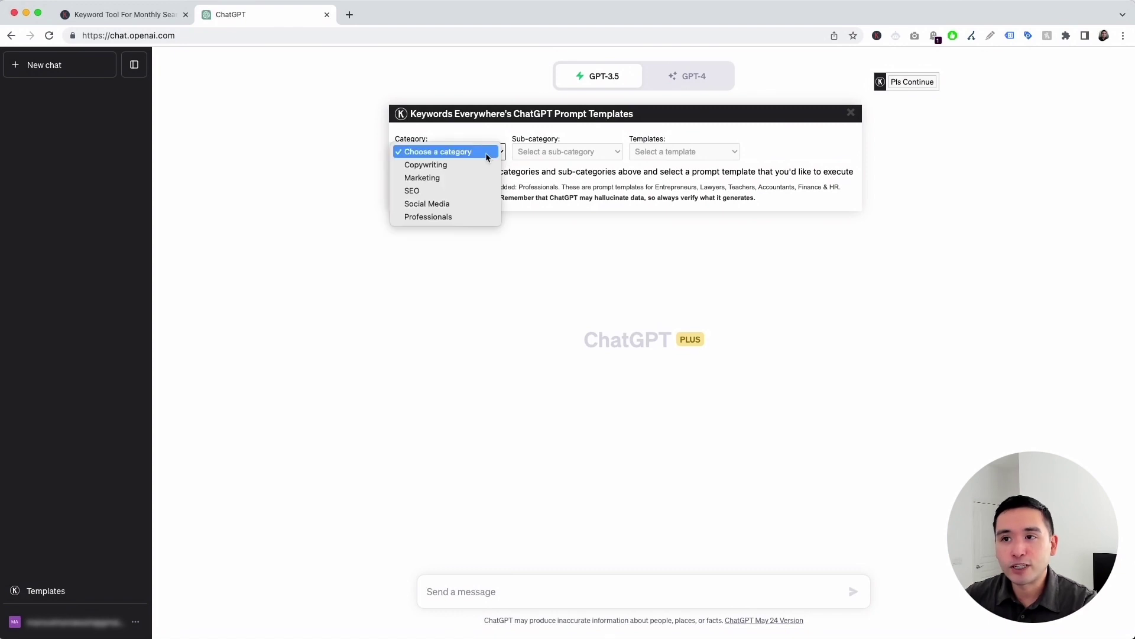
{"action": "left_click", "coordinate": [469, 216]}
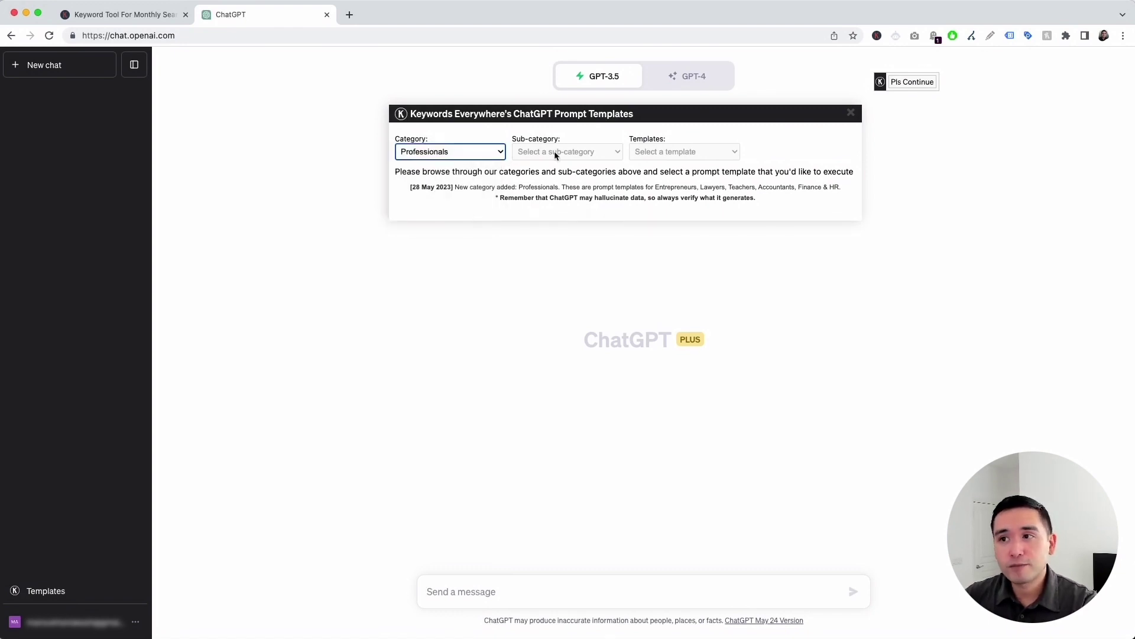
{"action": "left_click", "coordinate": [556, 155]}
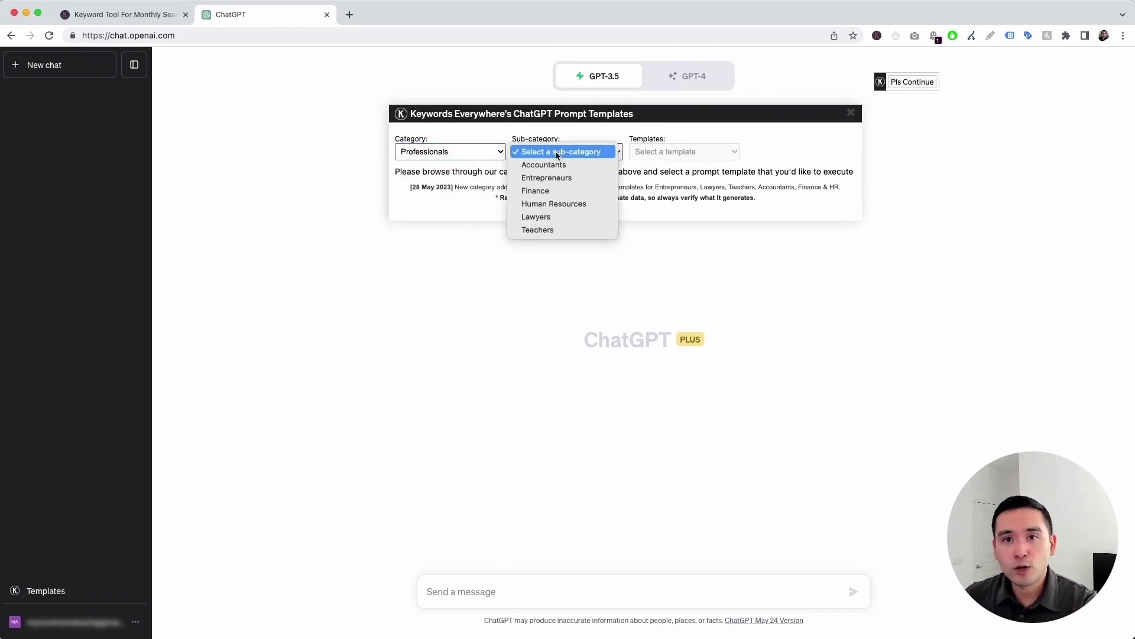
{"action": "left_click", "coordinate": [568, 203]}
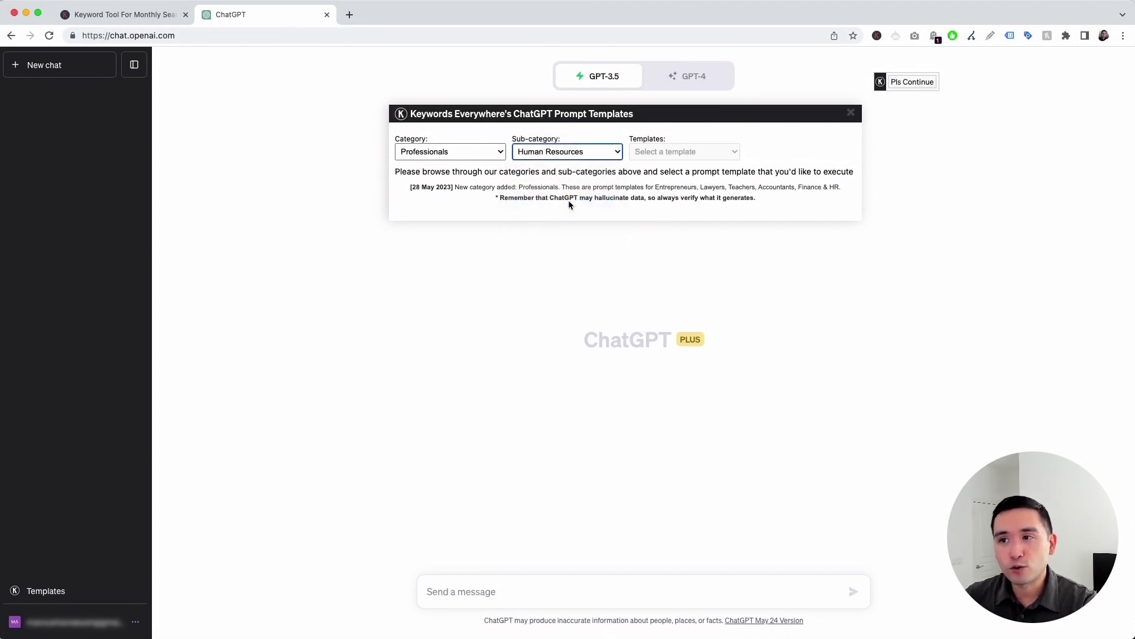
{"action": "left_click", "coordinate": [668, 152]}
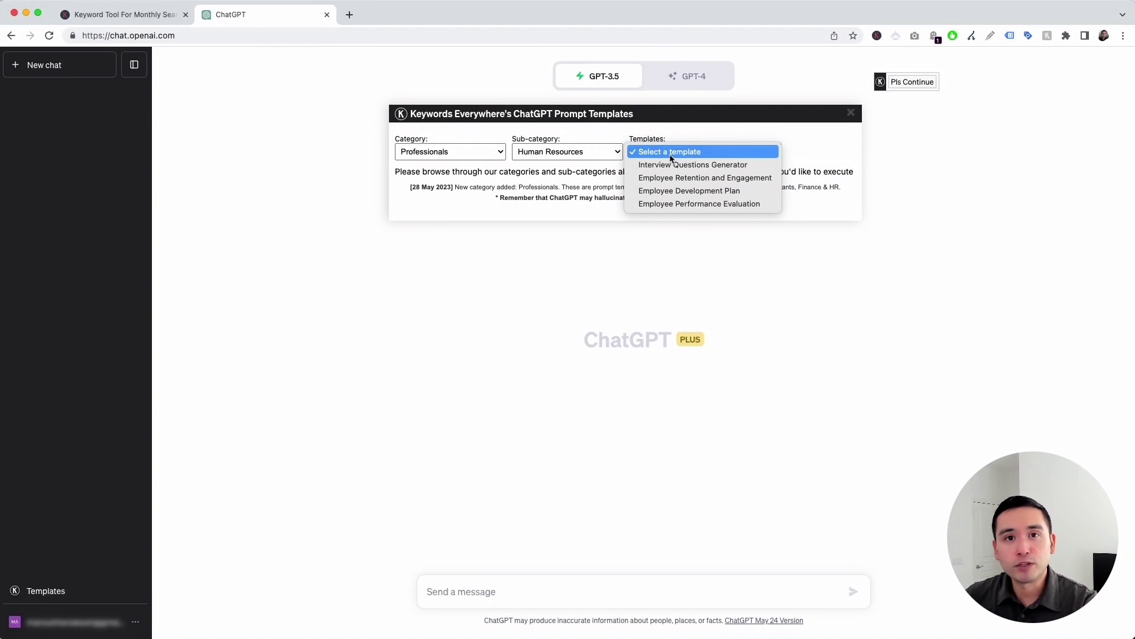
{"action": "left_click", "coordinate": [707, 166]}
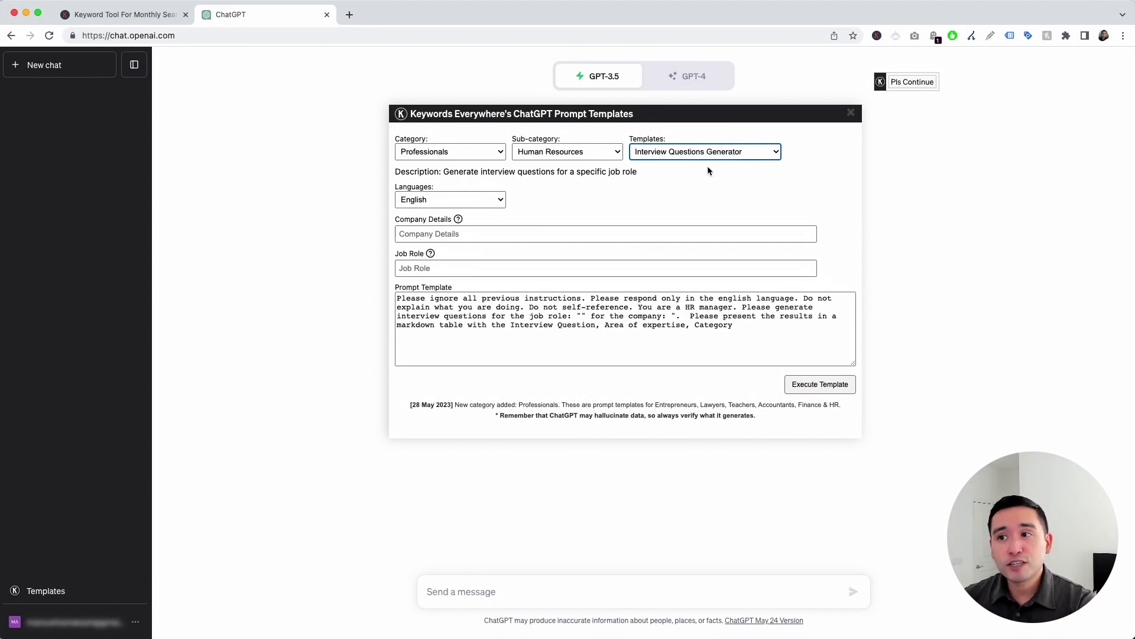
{"action": "left_click", "coordinate": [708, 170]}
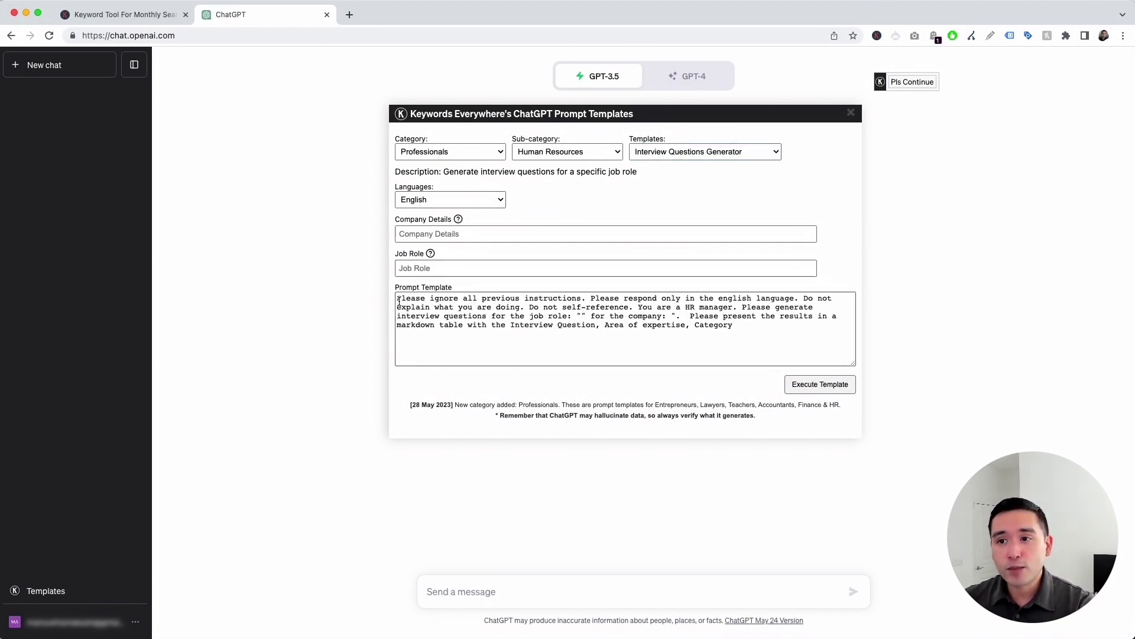
Look over the prompt template text and keep English as the template's language.
{"action": "left_click_drag", "start_coordinate": [397, 298], "coordinate": [754, 329]}
{"action": "left_click", "coordinate": [754, 328]}
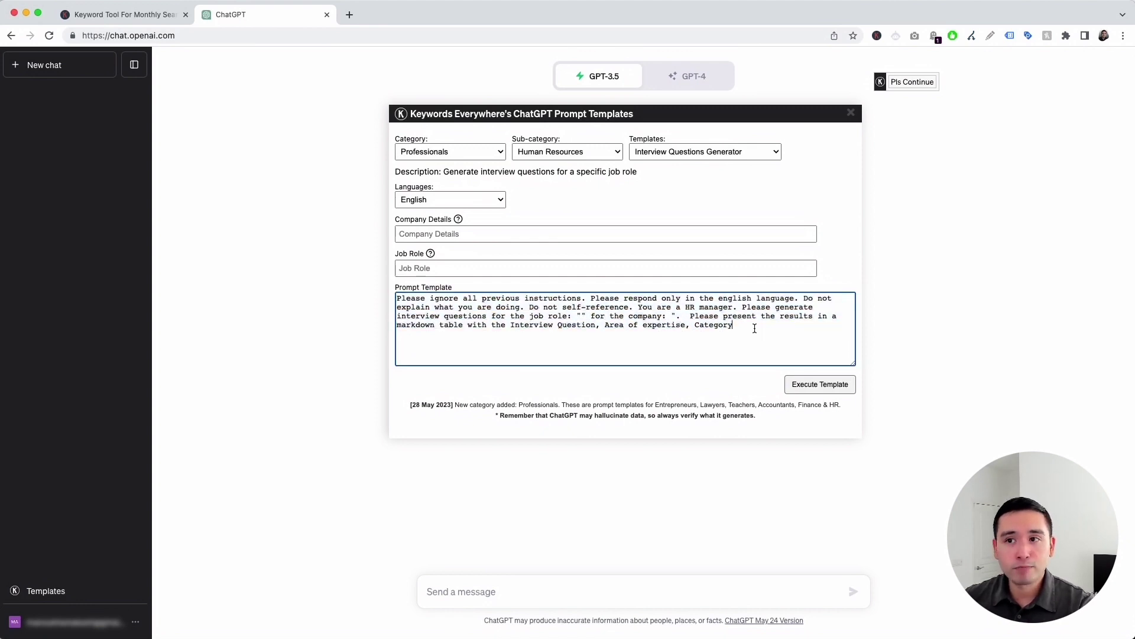
{"action": "left_click", "coordinate": [493, 200]}
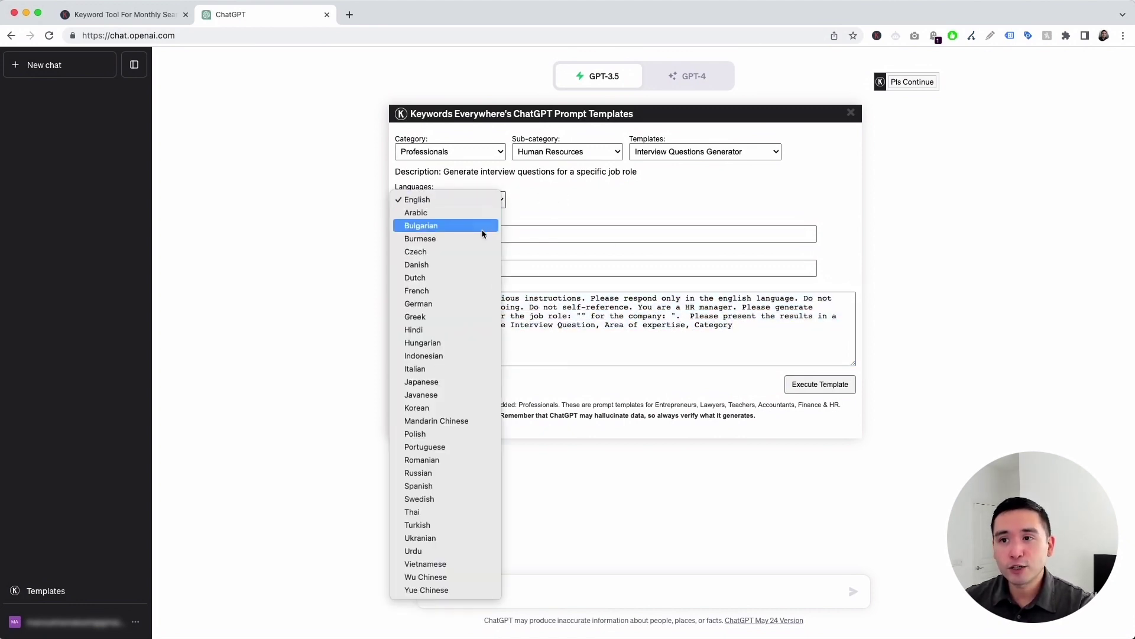
{"action": "left_click", "coordinate": [456, 198]}
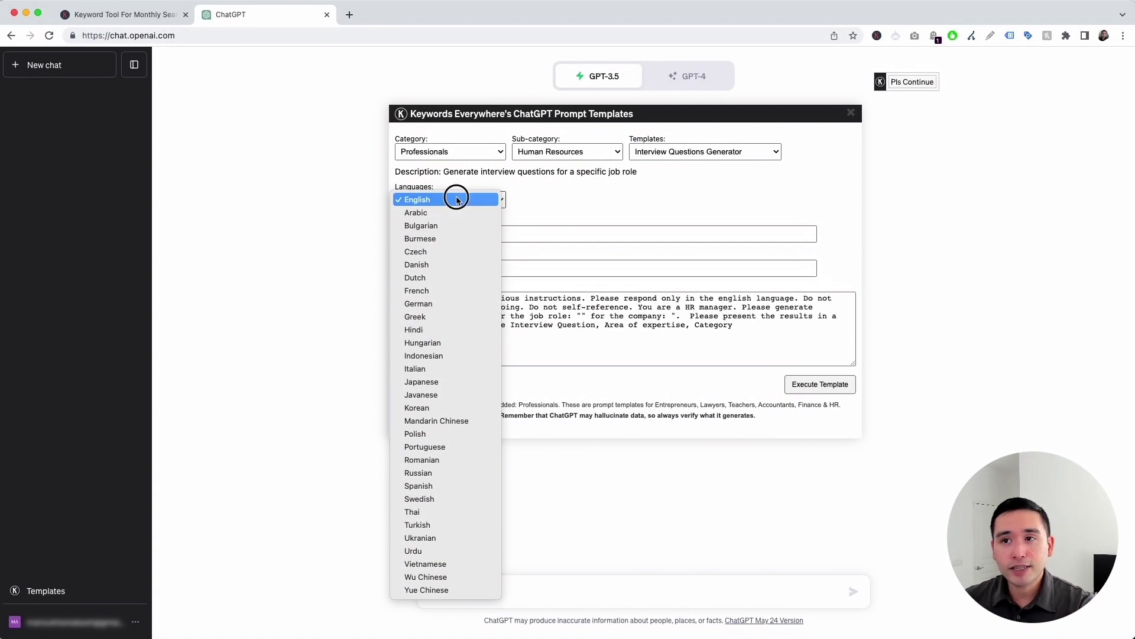
{"action": "left_click", "coordinate": [555, 197]}
Fill in the template with "Facebook Ads Agency" as the company details and "Account Manager" as the job role.
{"action": "left_click", "coordinate": [422, 231]}
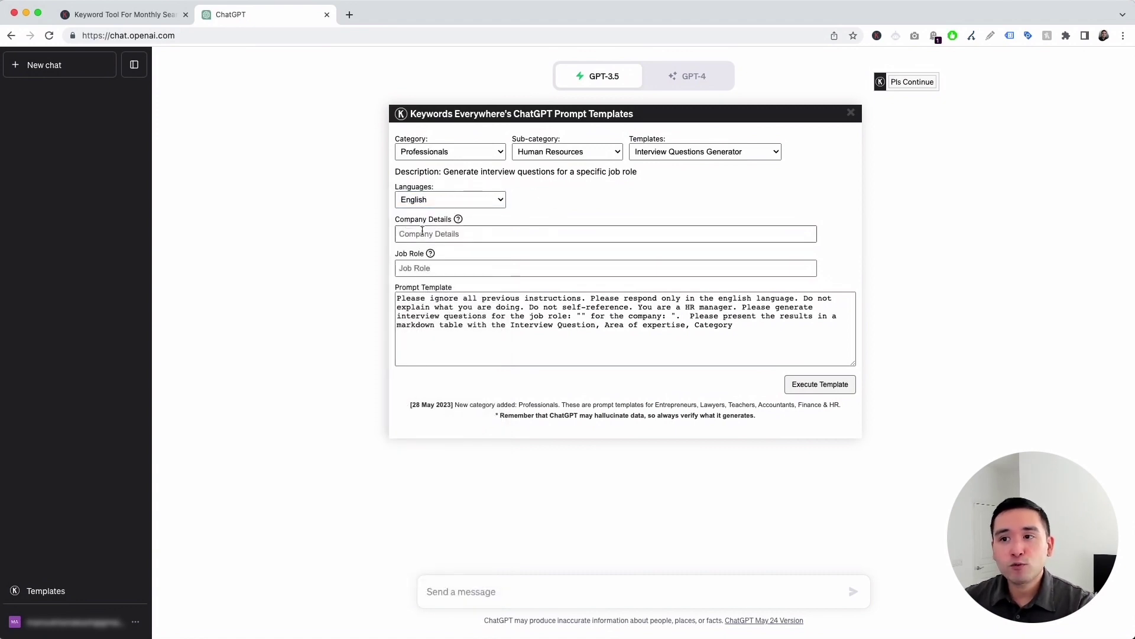
{"action": "left_click", "coordinate": [423, 231]}
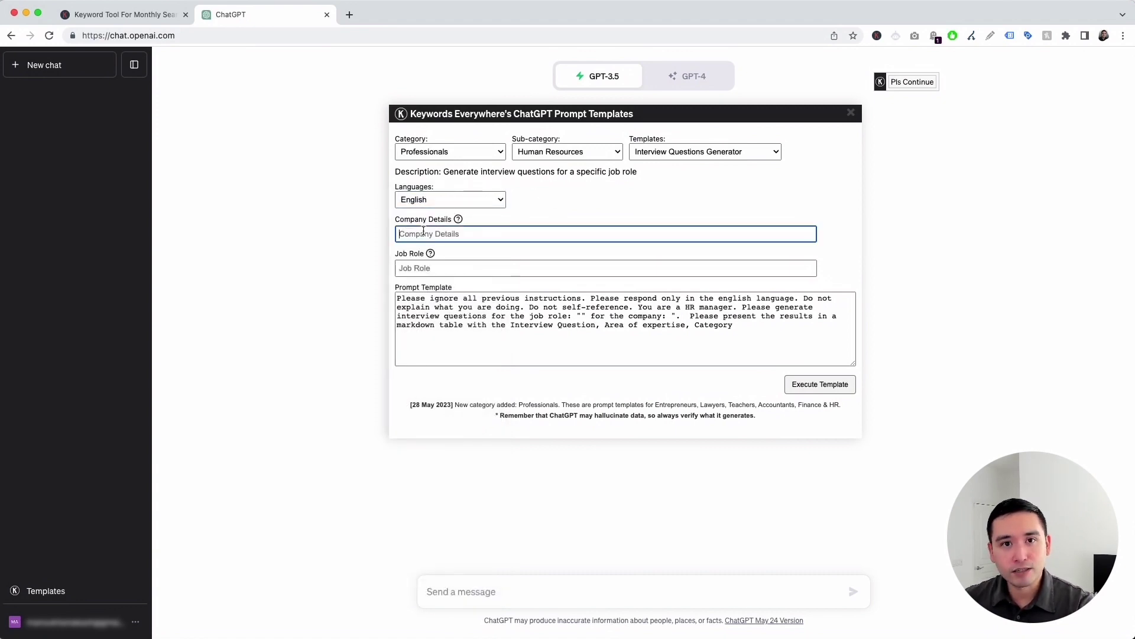
{"action": "type", "text": "Facebook Ads Agency"}
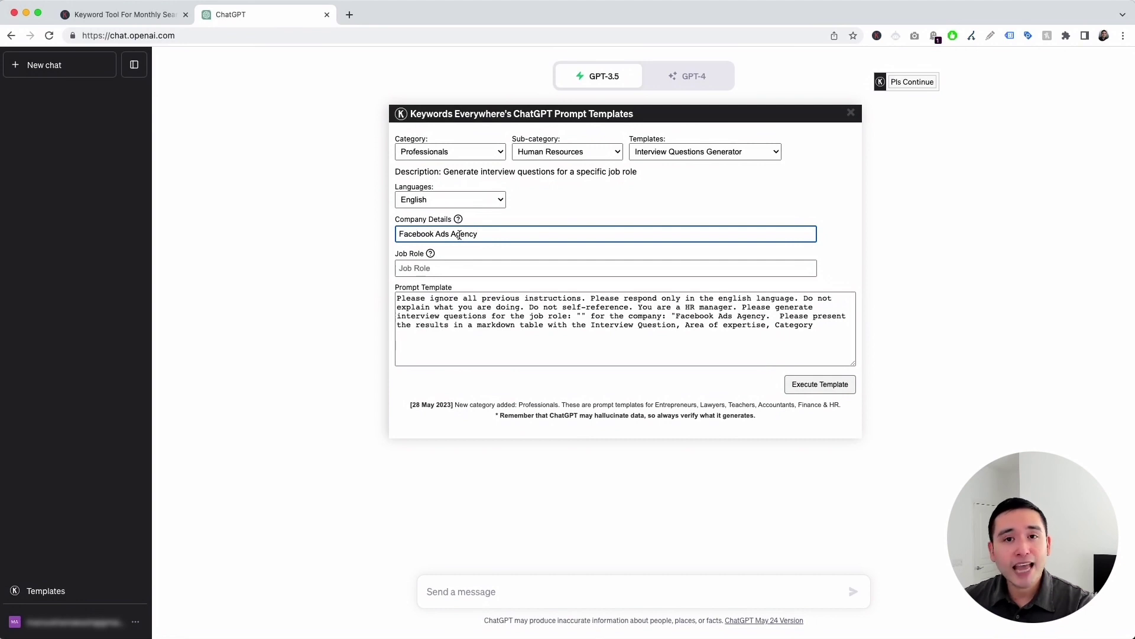
{"action": "left_click", "coordinate": [431, 265]}
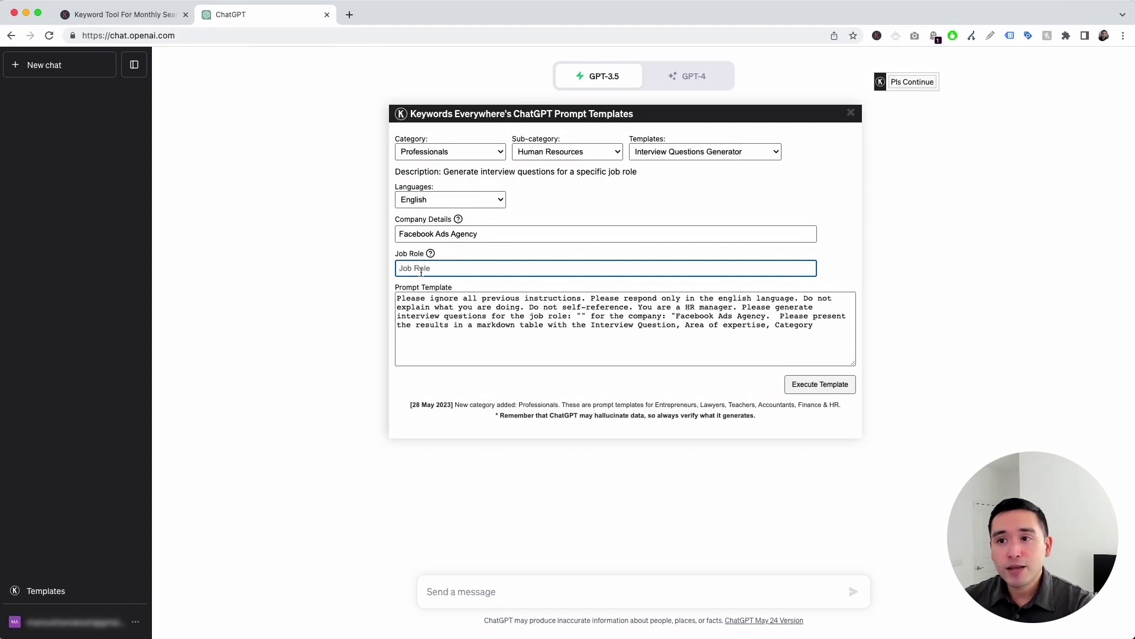
{"action": "left_click", "coordinate": [421, 269]}
{"action": "type", "text": "Account Manager"}
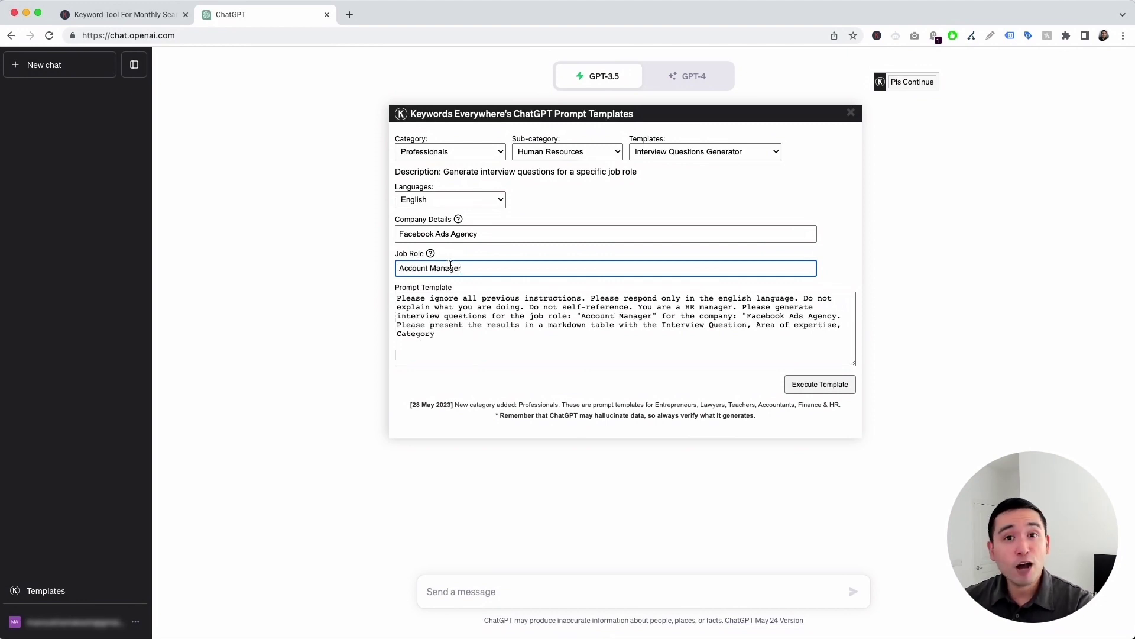
Review the filled-in prompt text, including its language instruction and the HR manager task with the job role and company.
{"action": "left_click_drag", "start_coordinate": [397, 298], "coordinate": [452, 331]}
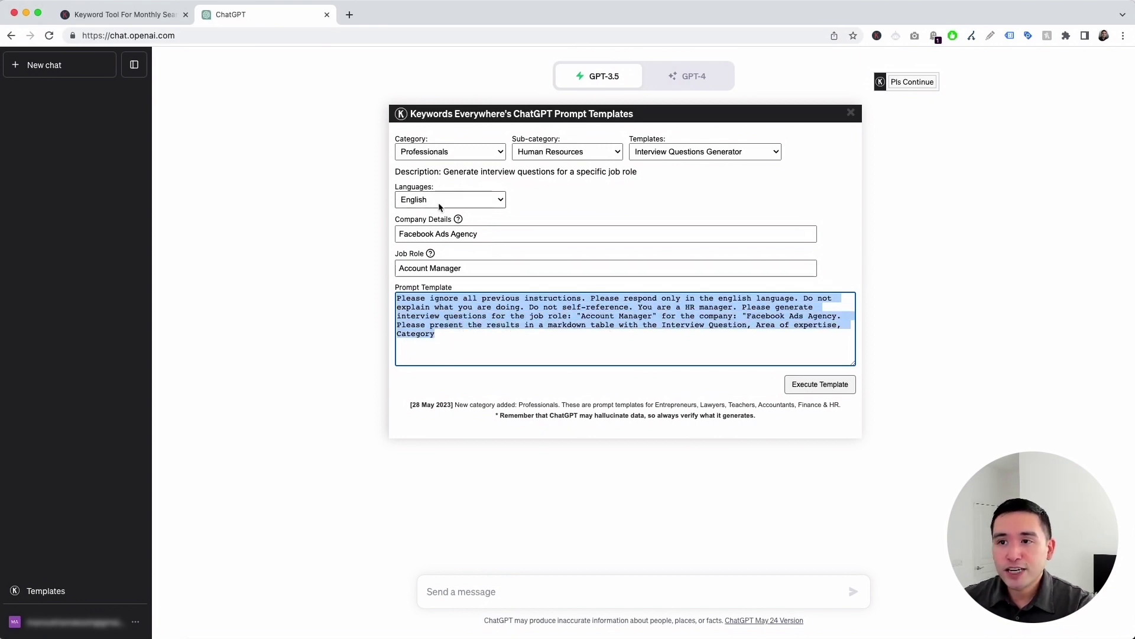
{"action": "left_click", "coordinate": [432, 324]}
{"action": "left_click_drag", "start_coordinate": [402, 299], "coordinate": [451, 338]}
{"action": "left_click", "coordinate": [449, 339]}
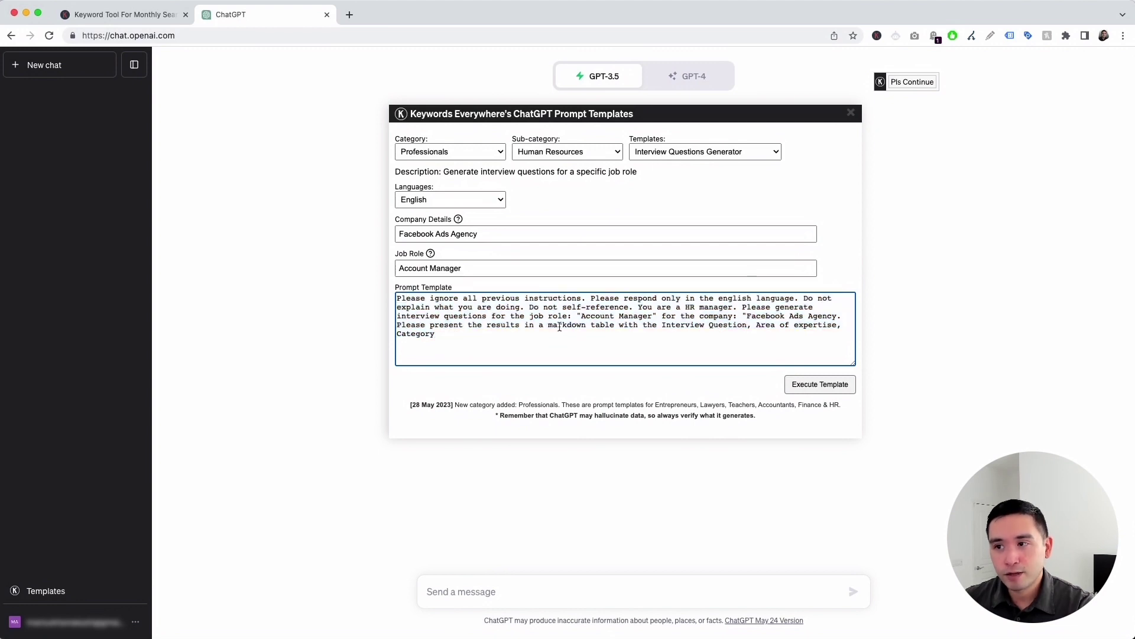
{"action": "left_click_drag", "start_coordinate": [596, 299], "coordinate": [786, 299]}
{"action": "left_click", "coordinate": [785, 299]}
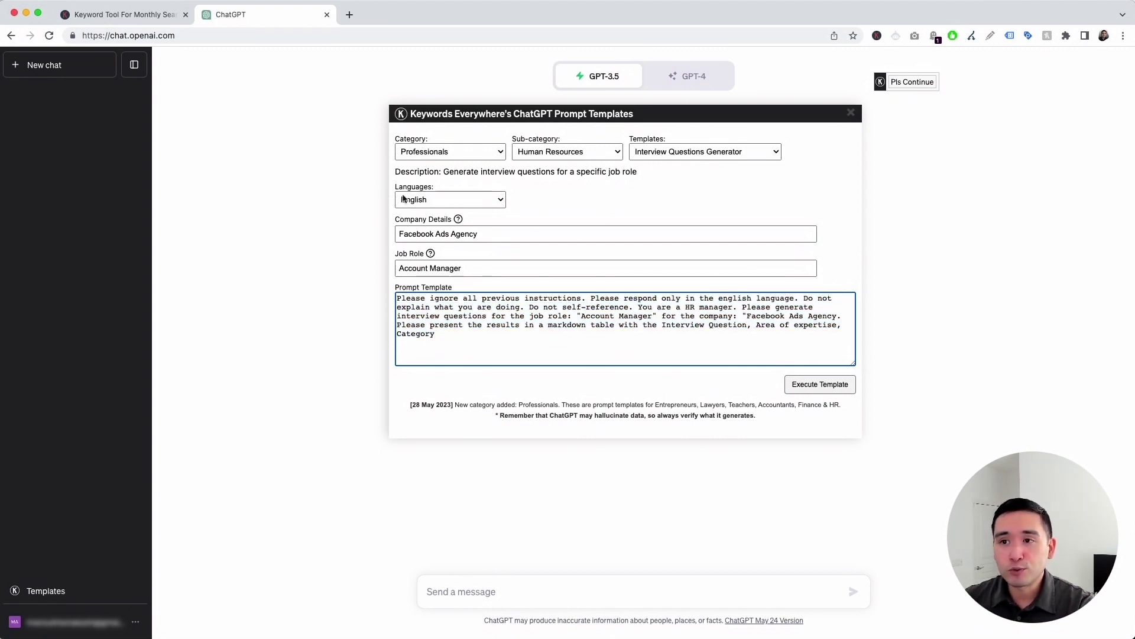
{"action": "left_click_drag", "start_coordinate": [640, 308], "coordinate": [826, 318]}
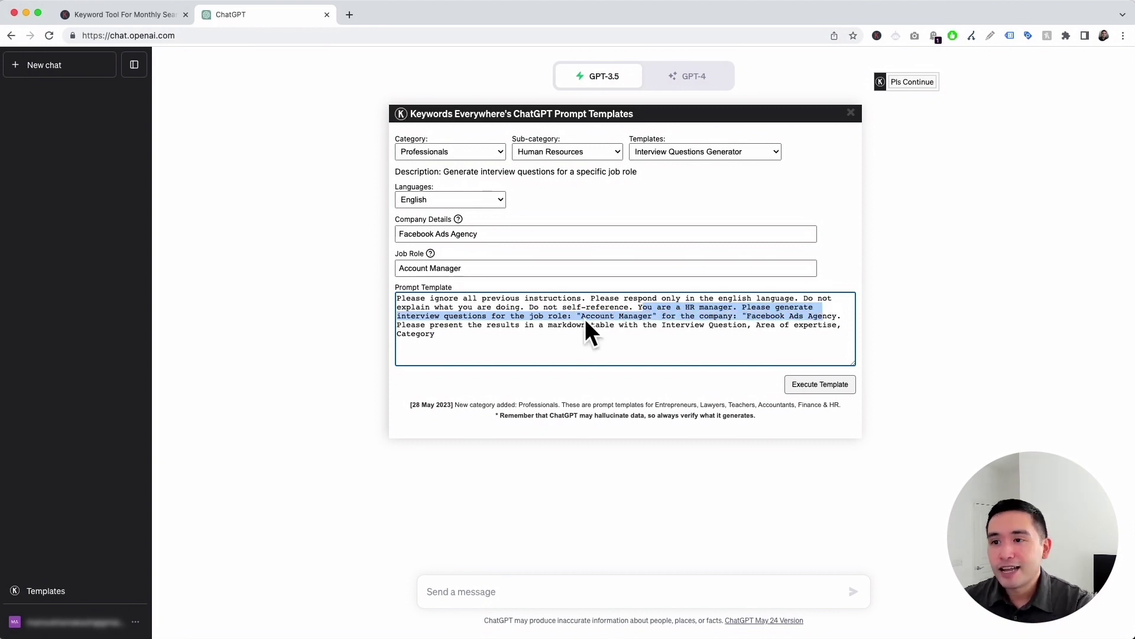
{"action": "left_click_drag", "start_coordinate": [435, 299], "coordinate": [481, 324]}
{"action": "left_click", "coordinate": [481, 323]}
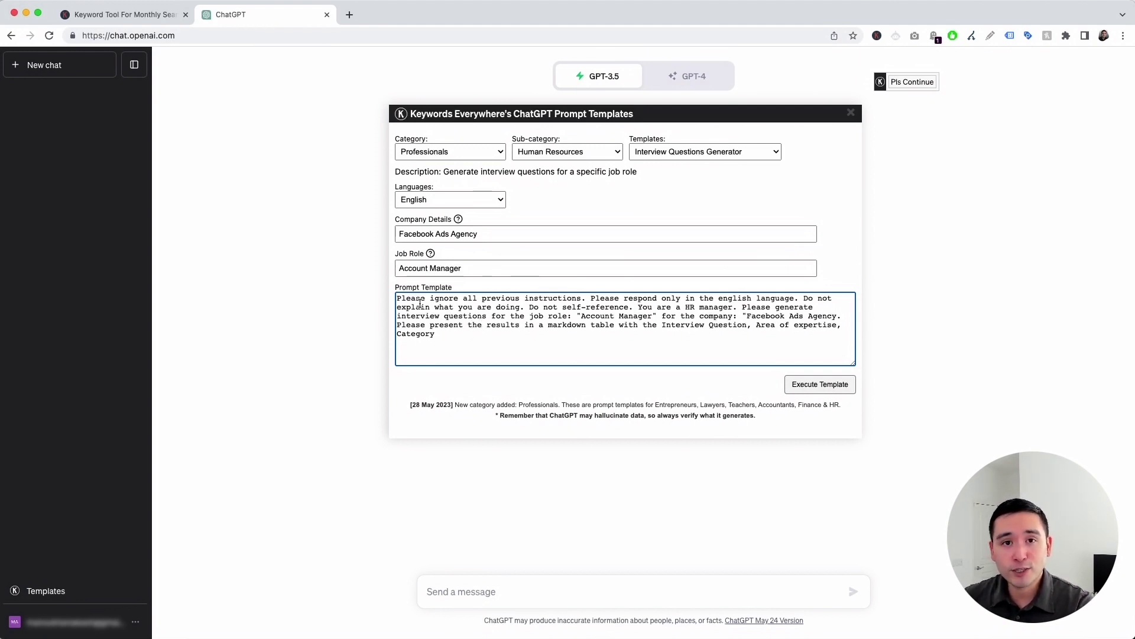
Execute the template to generate the table of interview questions.
{"action": "left_click", "coordinate": [830, 389]}
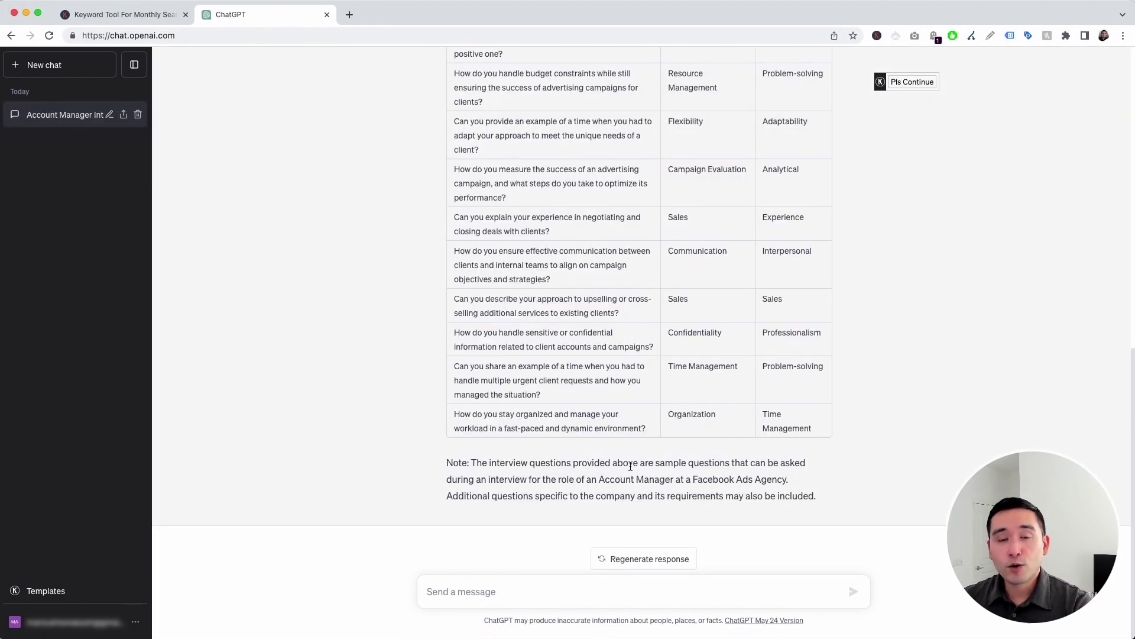
{"action": "scroll", "coordinate": [632, 469], "scroll_direction": "up", "scroll_amount": 5}
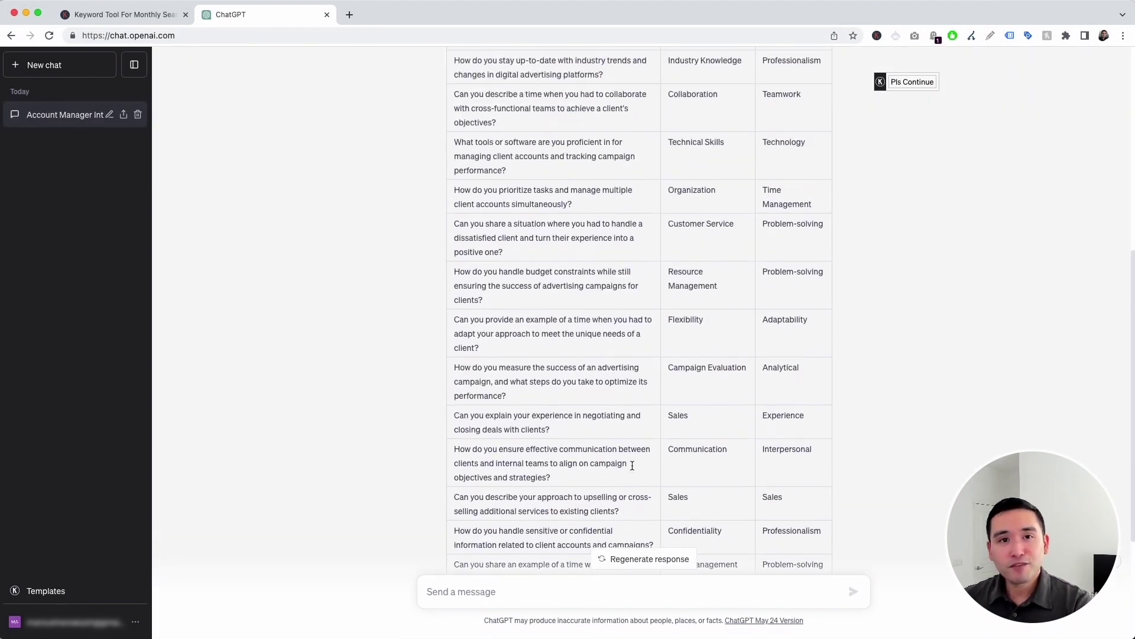
{"action": "scroll", "coordinate": [632, 469], "scroll_direction": "up", "scroll_amount": 5}
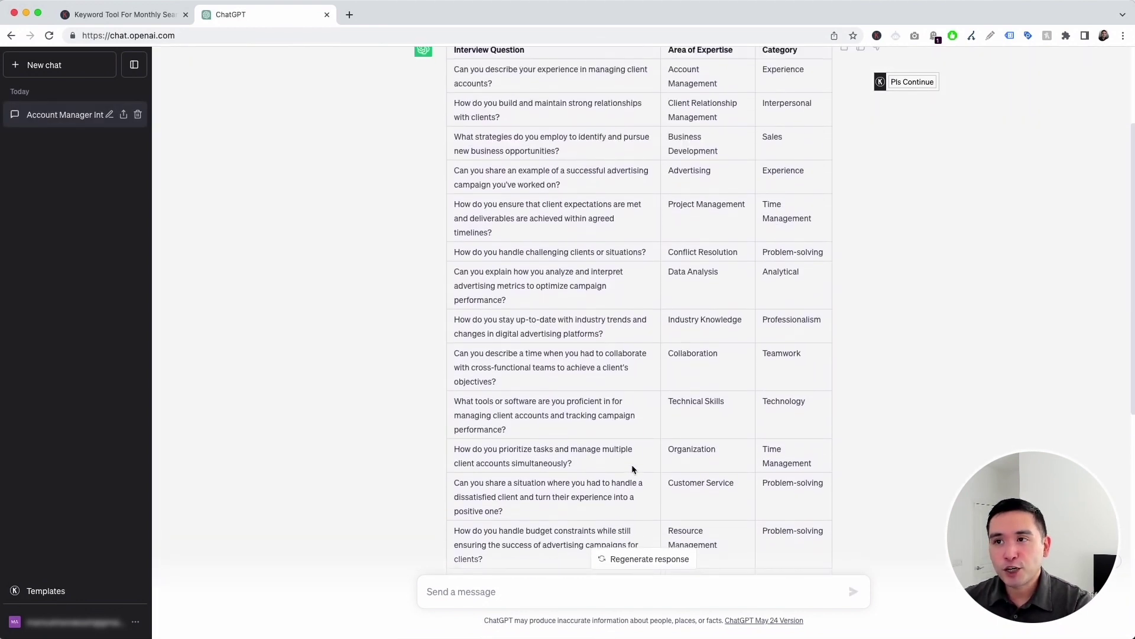
{"action": "scroll", "coordinate": [632, 463], "scroll_direction": "up", "scroll_amount": 3}
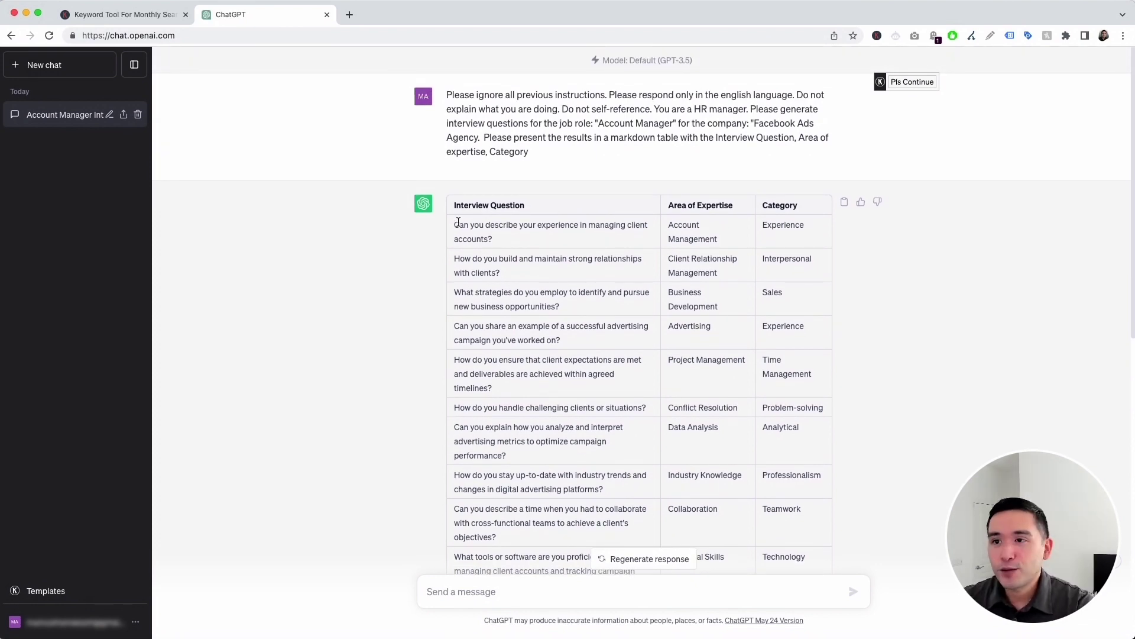
Examine the generated table's interview questions with their areas of expertise and categories, focusing on the first two rows.
{"action": "left_click_drag", "start_coordinate": [459, 221], "coordinate": [519, 312]}
{"action": "left_click", "coordinate": [550, 319]}
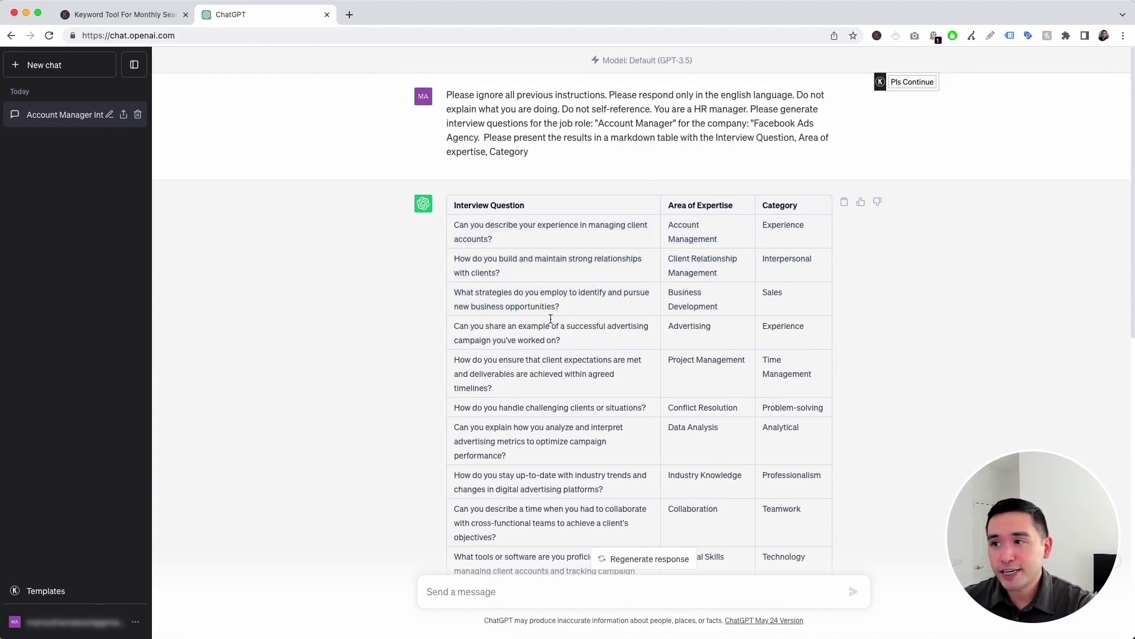
{"action": "left_click_drag", "start_coordinate": [679, 225], "coordinate": [682, 294]}
{"action": "left_click", "coordinate": [689, 291]}
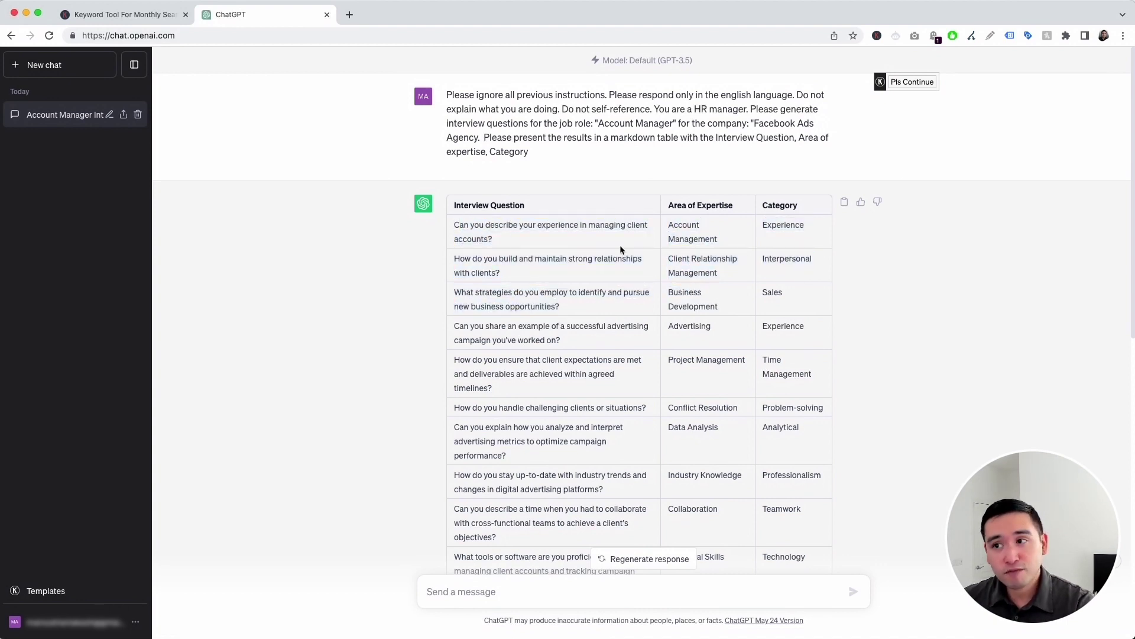
{"action": "double_click", "coordinate": [766, 233]}
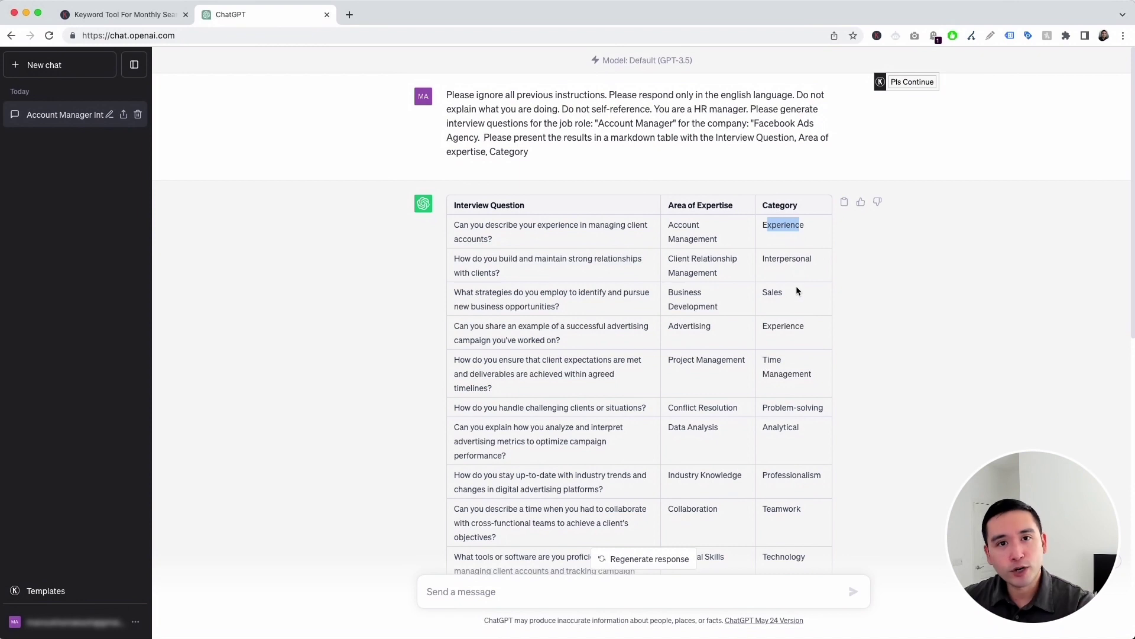
{"action": "left_click", "coordinate": [458, 227]}
{"action": "left_click_drag", "start_coordinate": [458, 227], "coordinate": [588, 236]}
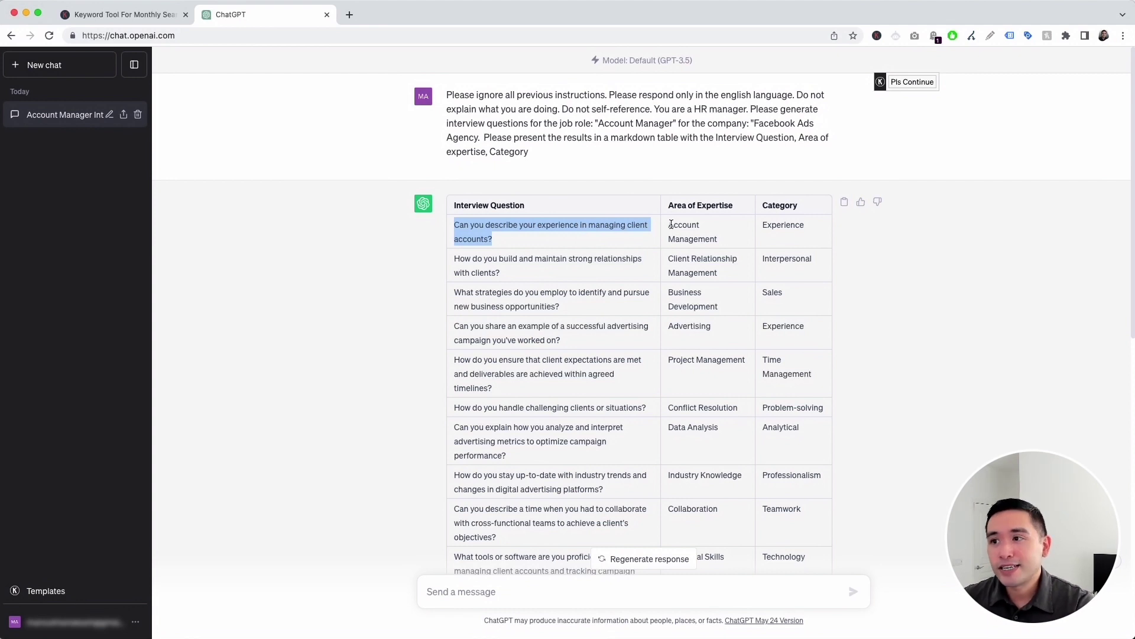
{"action": "left_click_drag", "start_coordinate": [670, 225], "coordinate": [795, 228]}
{"action": "left_click", "coordinate": [720, 242]}
{"action": "left_click", "coordinate": [764, 227]}
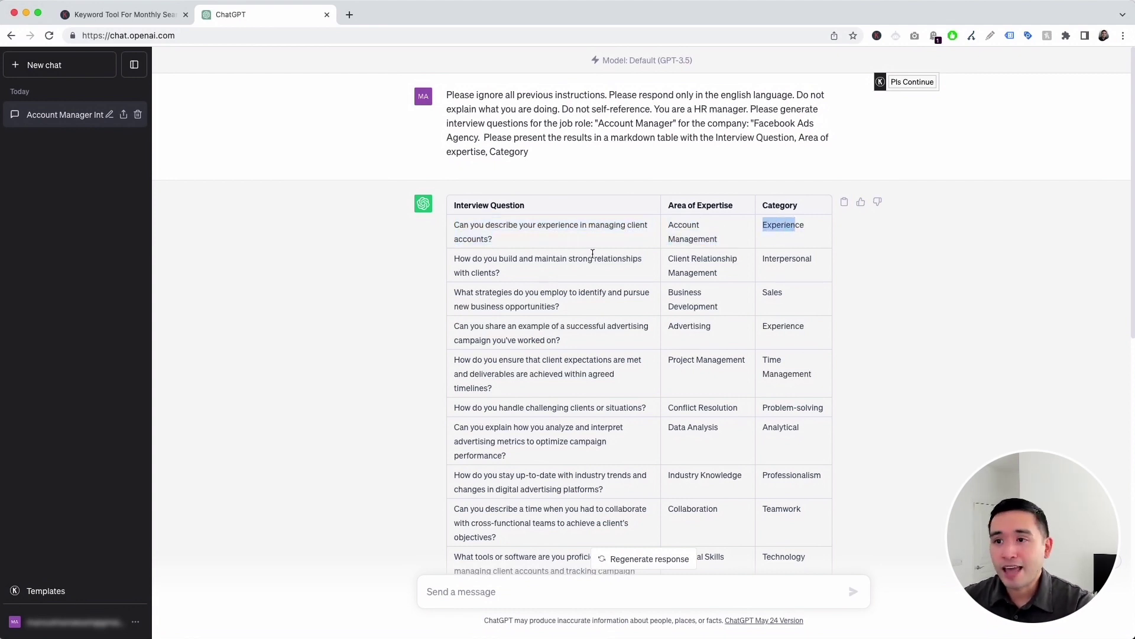
{"action": "left_click_drag", "start_coordinate": [459, 259], "coordinate": [601, 278]}
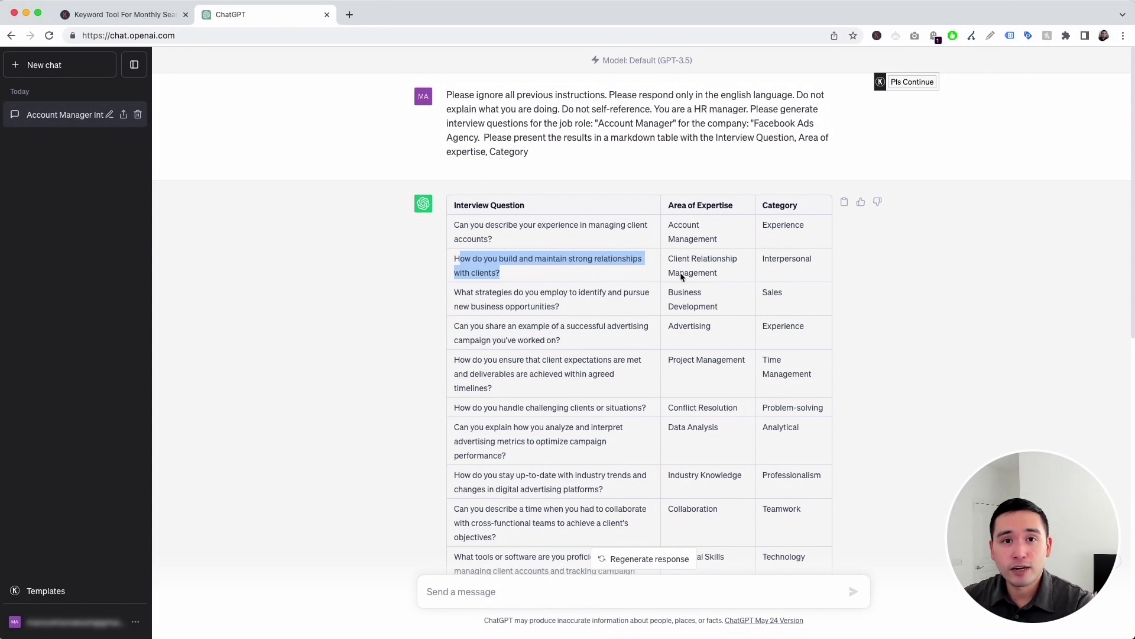
{"action": "left_click_drag", "start_coordinate": [671, 261], "coordinate": [819, 261]}
{"action": "left_click", "coordinate": [718, 274]}
{"action": "scroll", "coordinate": [670, 239], "scroll_direction": "down", "scroll_amount": 1}
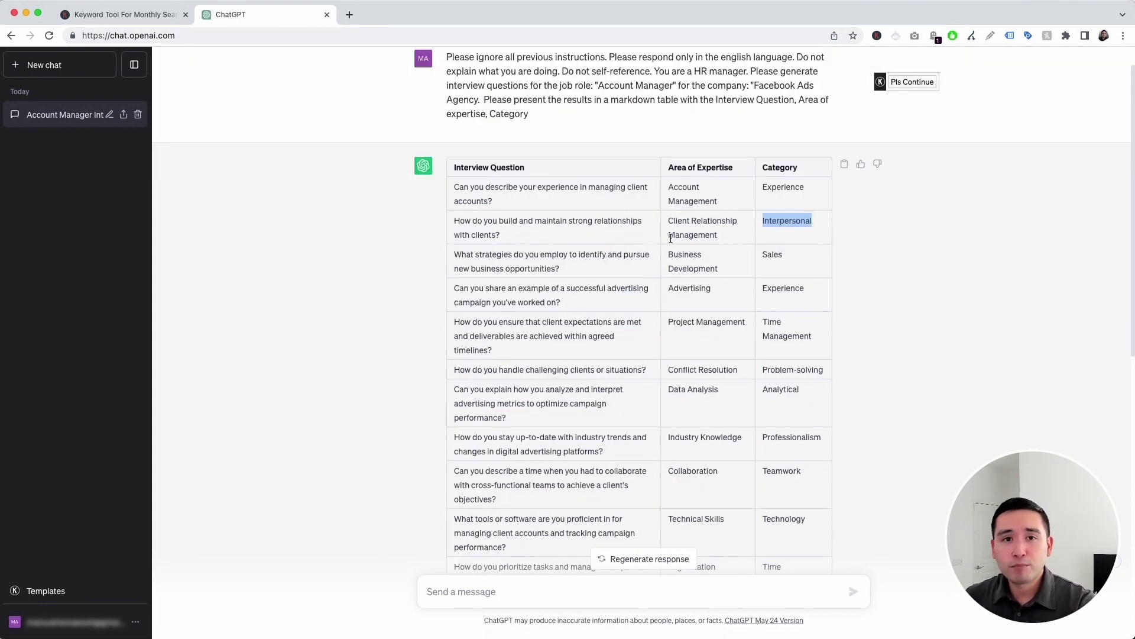
{"action": "left_click", "coordinate": [573, 215]}
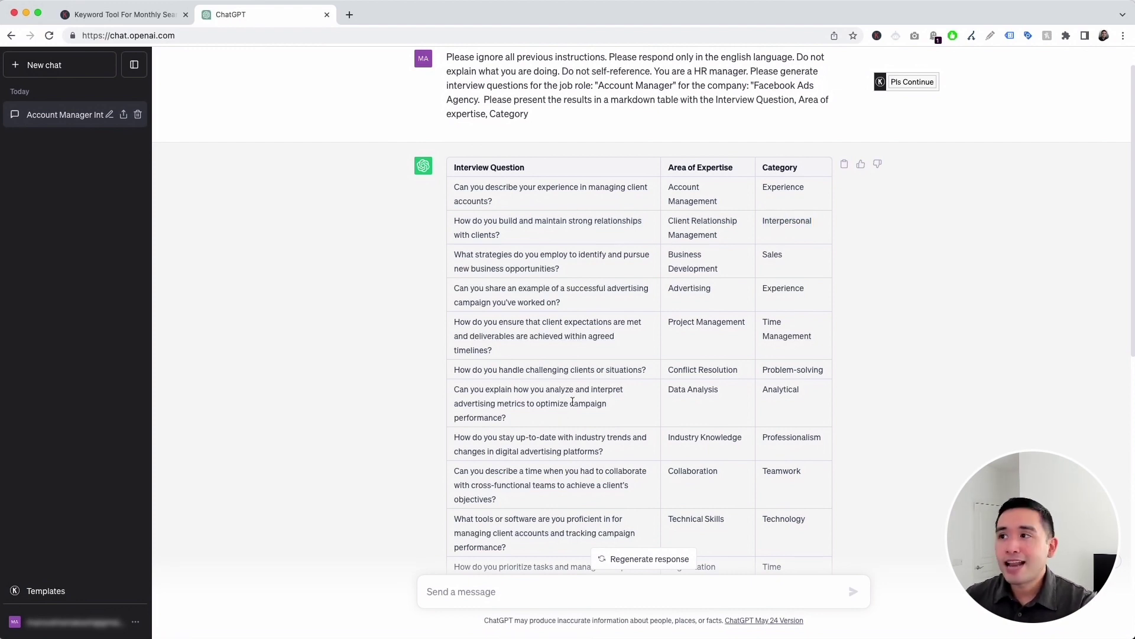
Have the response continued with the Pls Continue prompt and look through the additional interview questions it generates.
{"action": "mouse_move", "coordinate": [913, 84]}
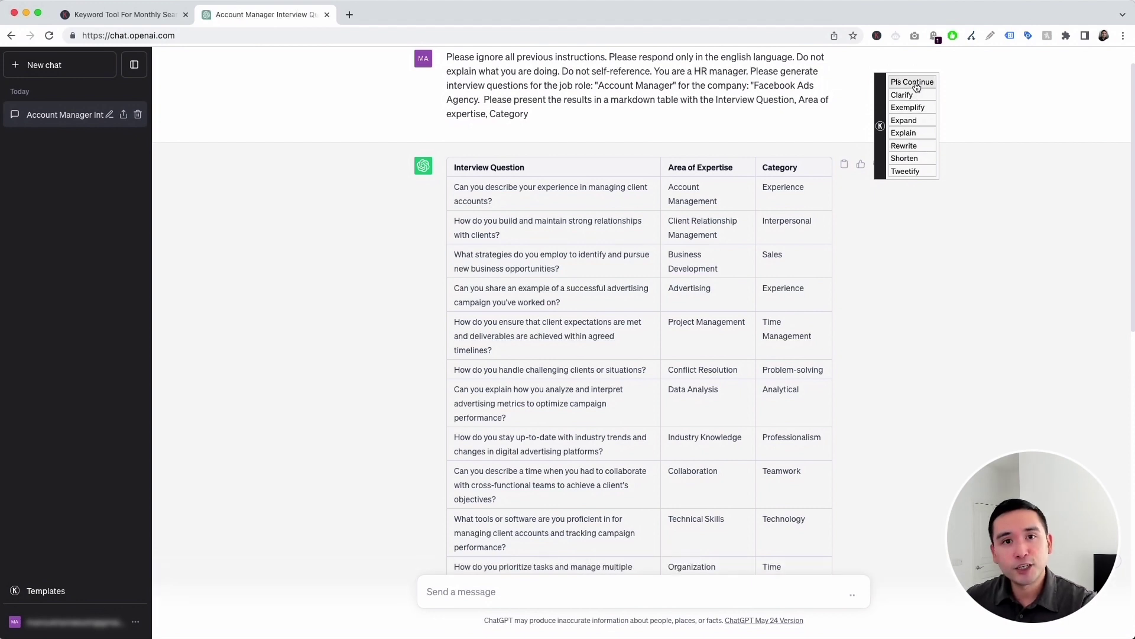
{"action": "scroll", "coordinate": [669, 432], "scroll_direction": "down", "scroll_amount": 15}
{"action": "scroll", "coordinate": [668, 432], "scroll_direction": "up", "scroll_amount": 3}
{"action": "scroll", "coordinate": [670, 435], "scroll_direction": "up", "scroll_amount": 6}
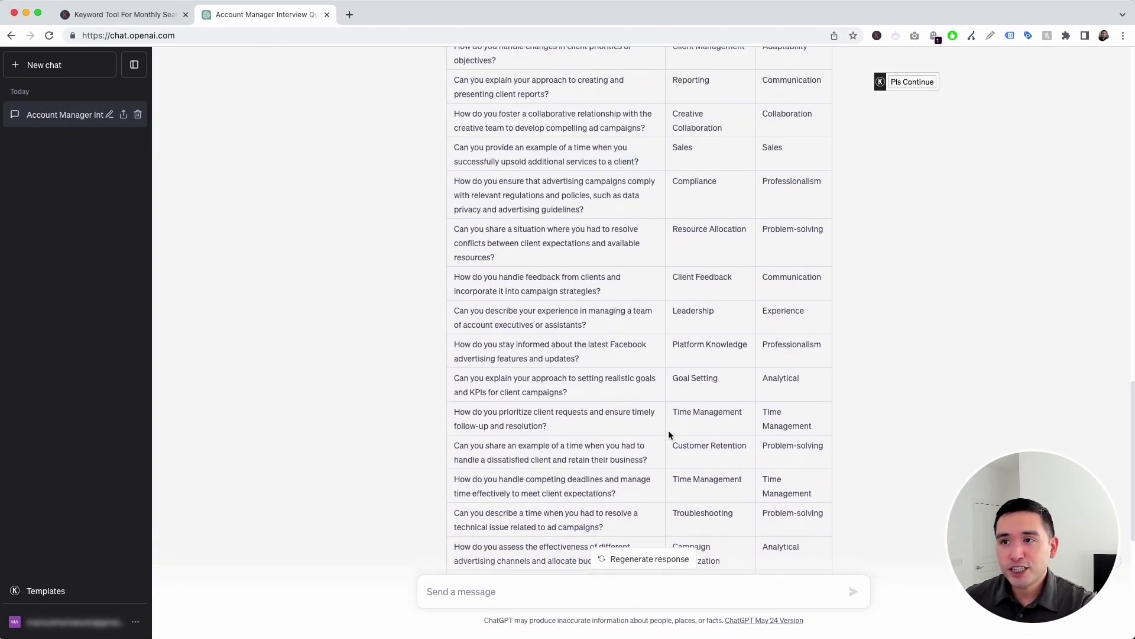
{"action": "scroll", "coordinate": [669, 435], "scroll_direction": "up", "scroll_amount": 2}
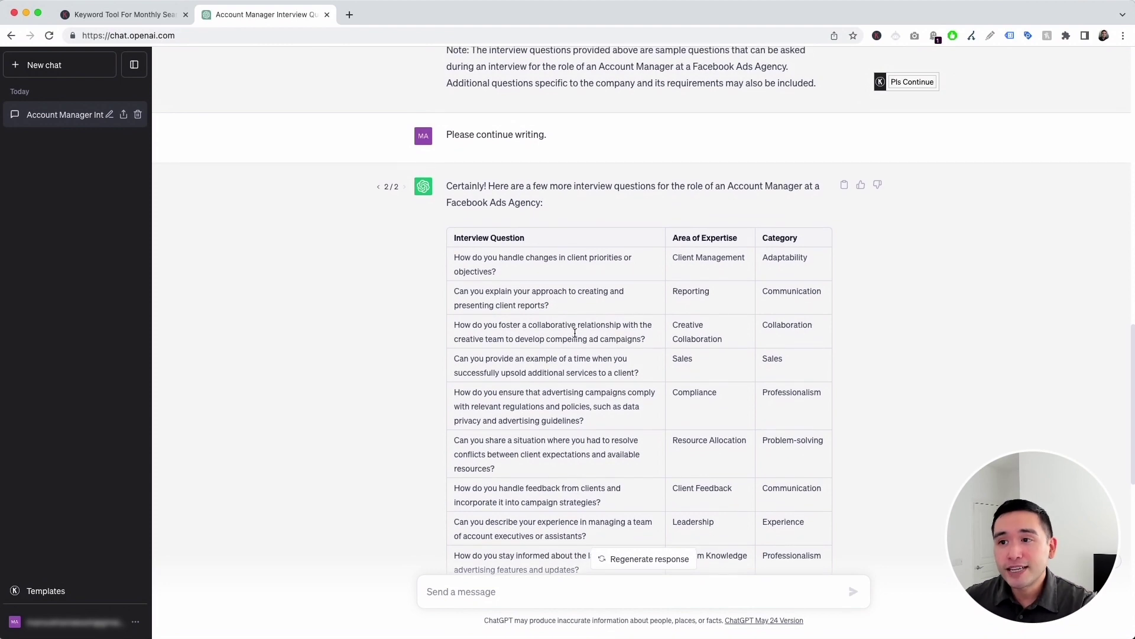
{"action": "scroll", "coordinate": [585, 361], "scroll_direction": "down", "scroll_amount": 5}
{"action": "scroll", "coordinate": [584, 361], "scroll_direction": "down", "scroll_amount": 3}
{"action": "scroll", "coordinate": [588, 362], "scroll_direction": "up", "scroll_amount": 9}
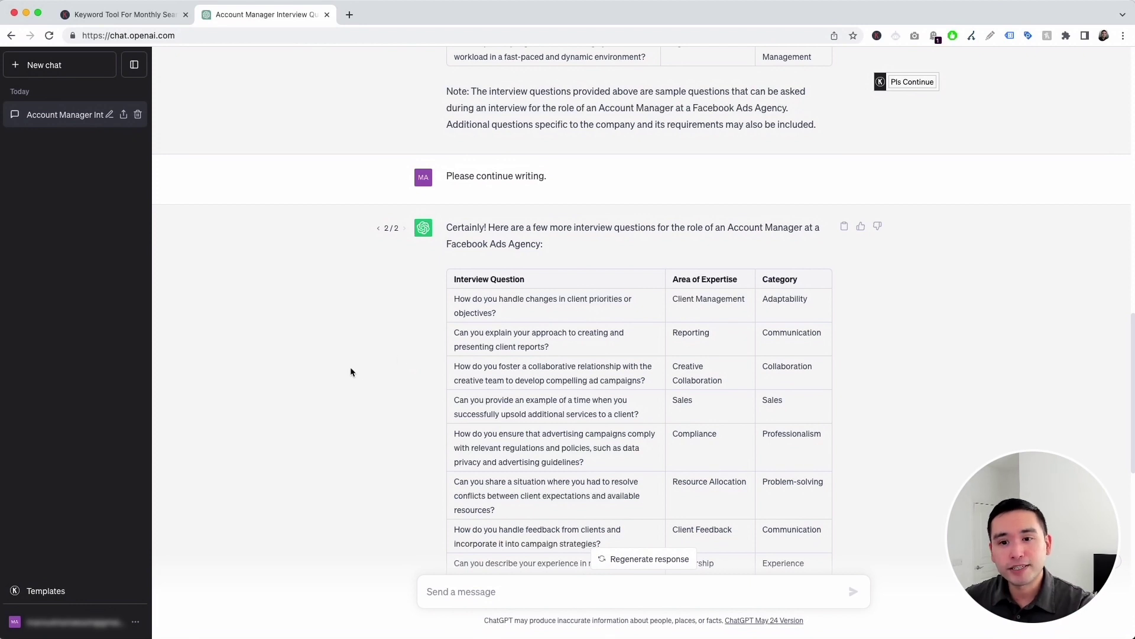
Select the Employee Retention and Engagement prompt template for Human Resources, with English as the language.
{"action": "left_click", "coordinate": [72, 590]}
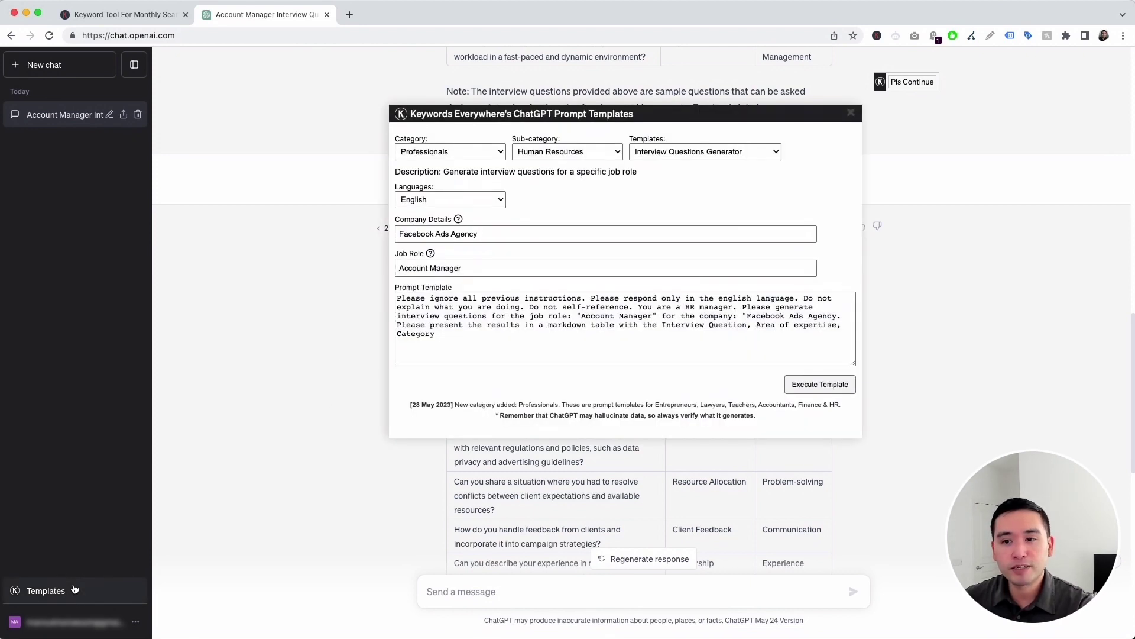
{"action": "left_click", "coordinate": [664, 156]}
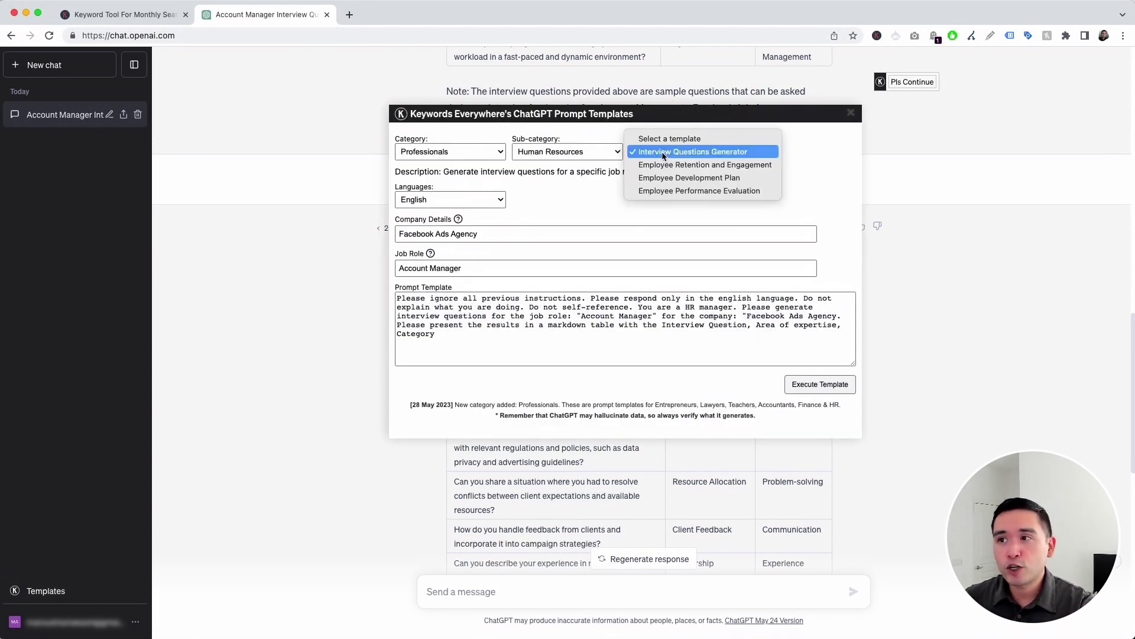
{"action": "left_click", "coordinate": [723, 166]}
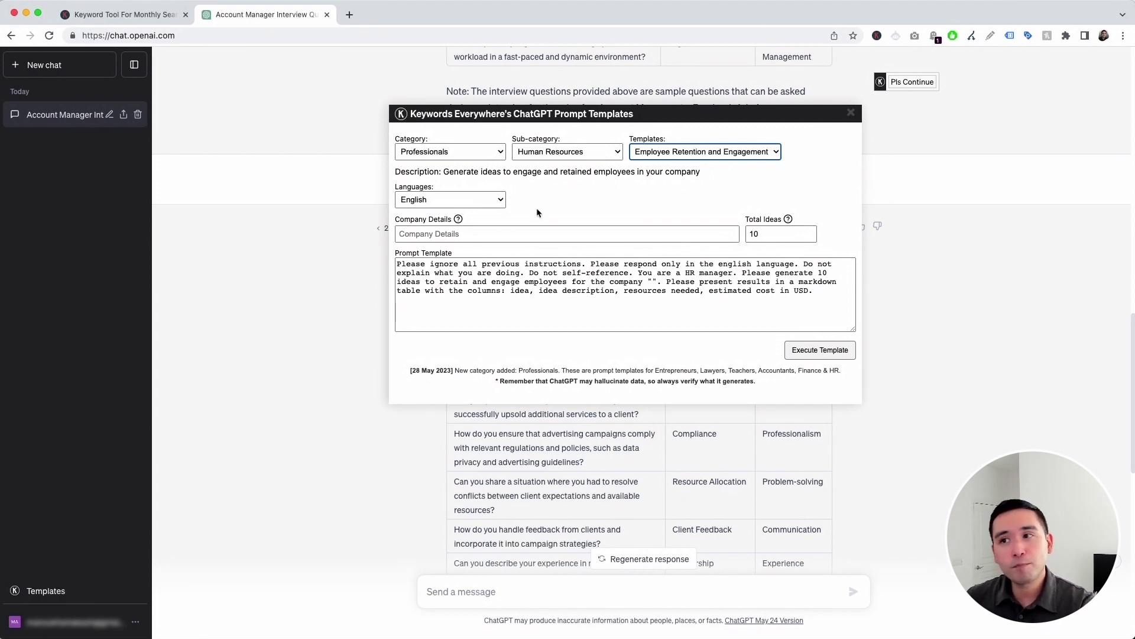
{"action": "left_click", "coordinate": [467, 201]}
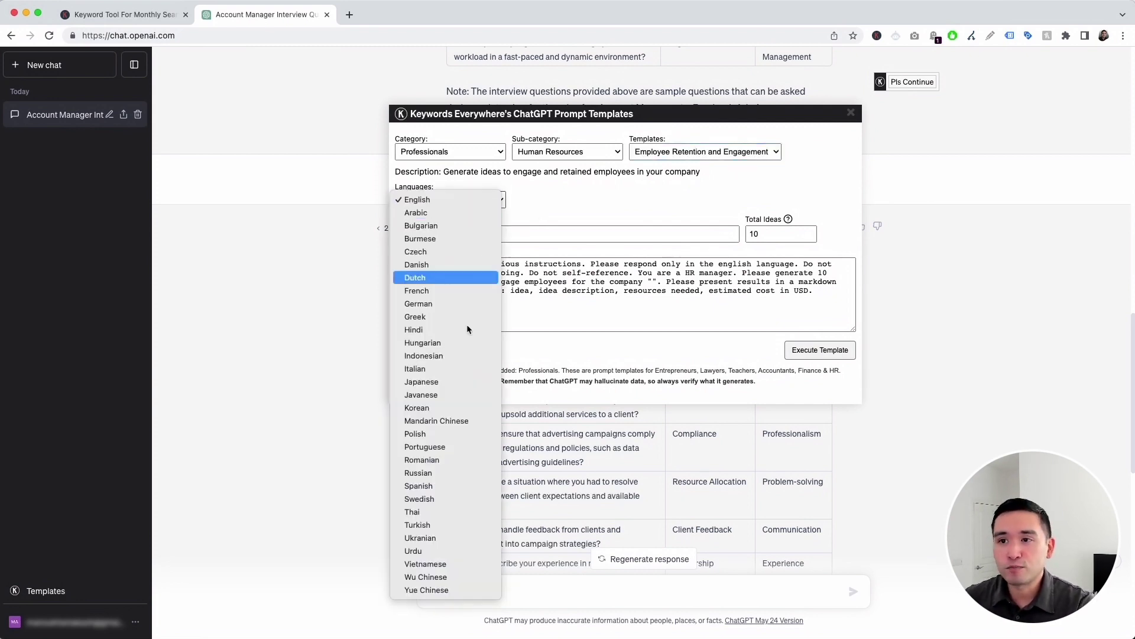
{"action": "left_click", "coordinate": [449, 200]}
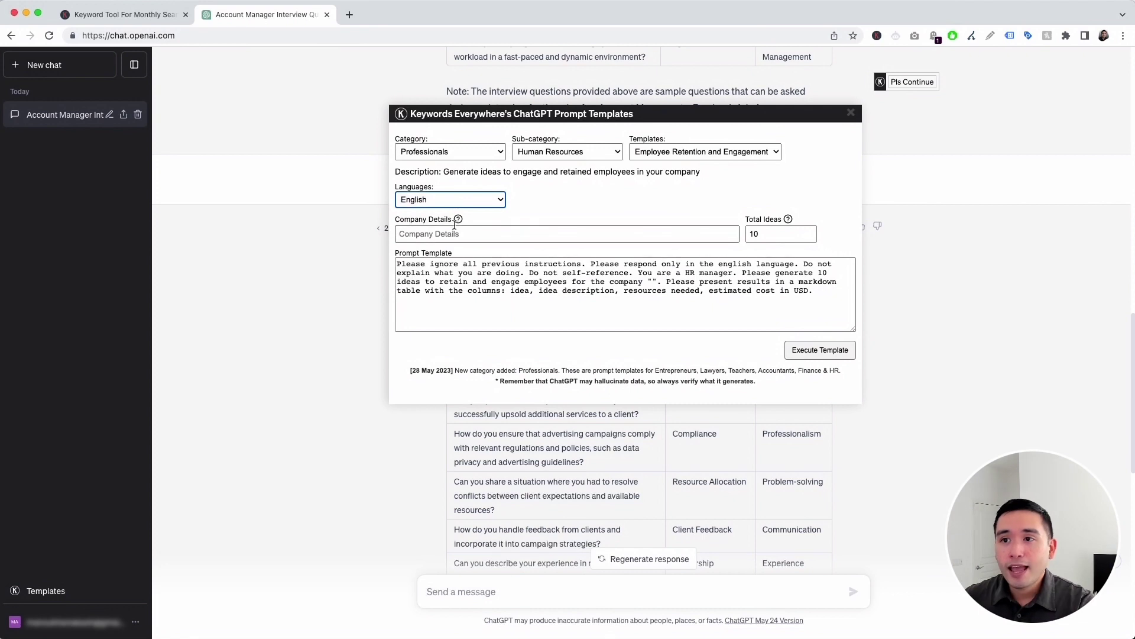
Enter "Facebook Ads Agency working with local businesses" as the company details, keep 10 total ideas, and execute the template.
{"action": "left_click", "coordinate": [421, 233]}
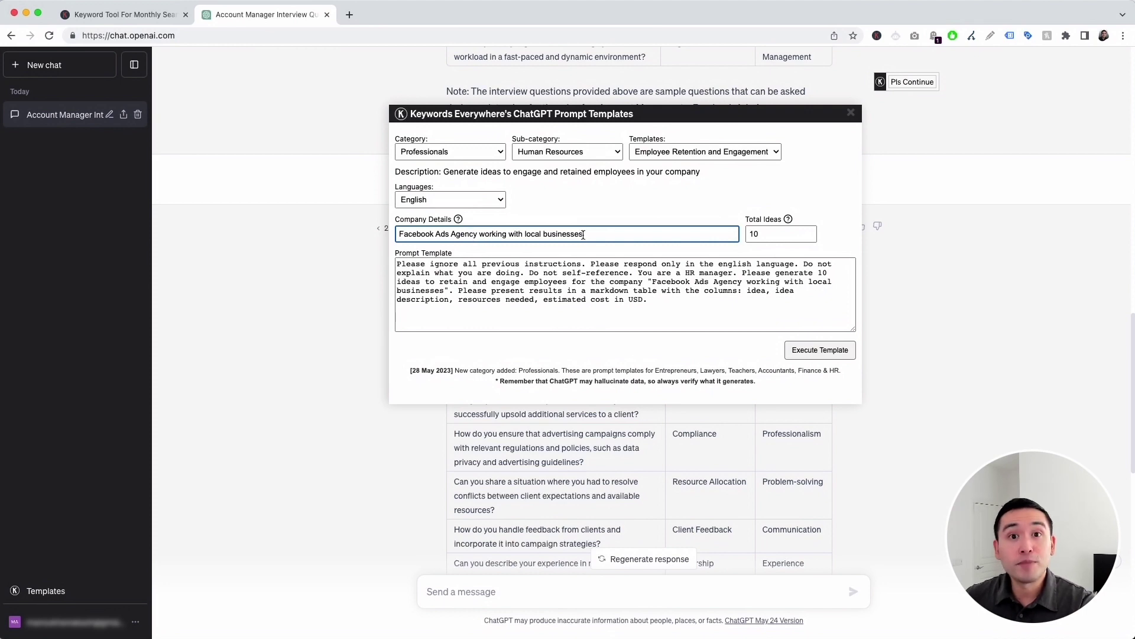
{"action": "left_click", "coordinate": [770, 236]}
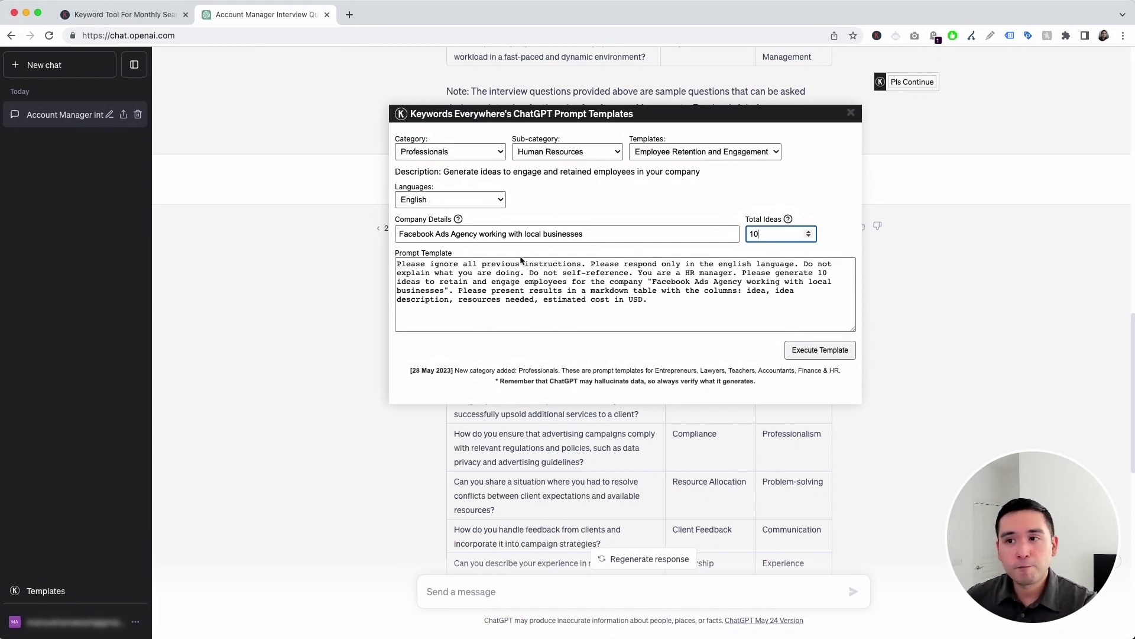
{"action": "left_click_drag", "start_coordinate": [397, 264], "coordinate": [674, 304]}
{"action": "left_click", "coordinate": [673, 304]}
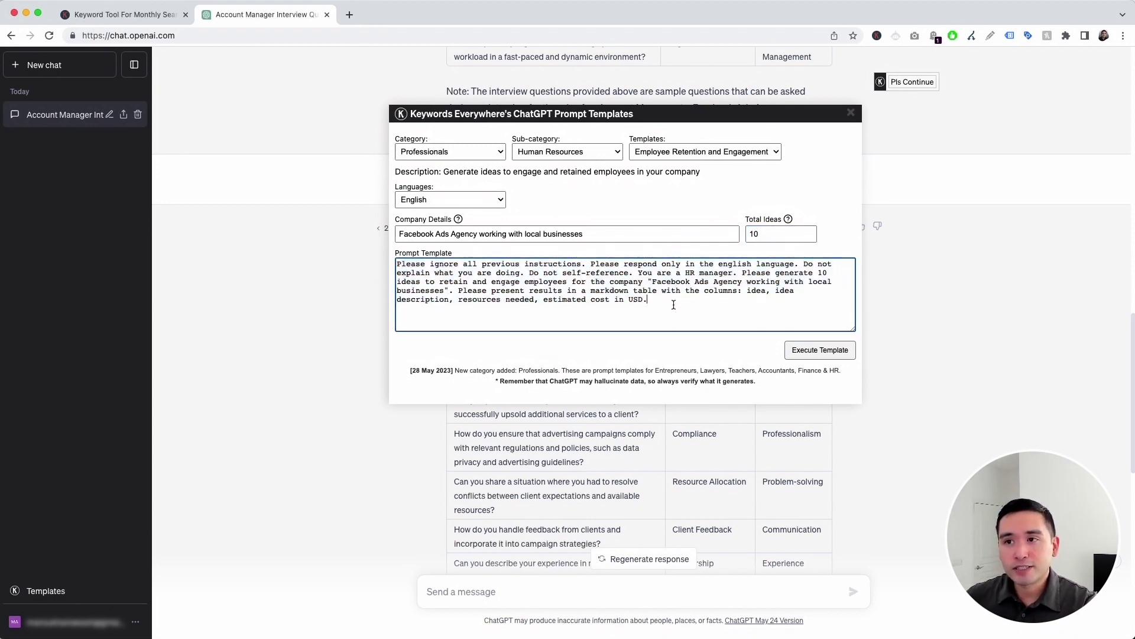
{"action": "left_click", "coordinate": [812, 351]}
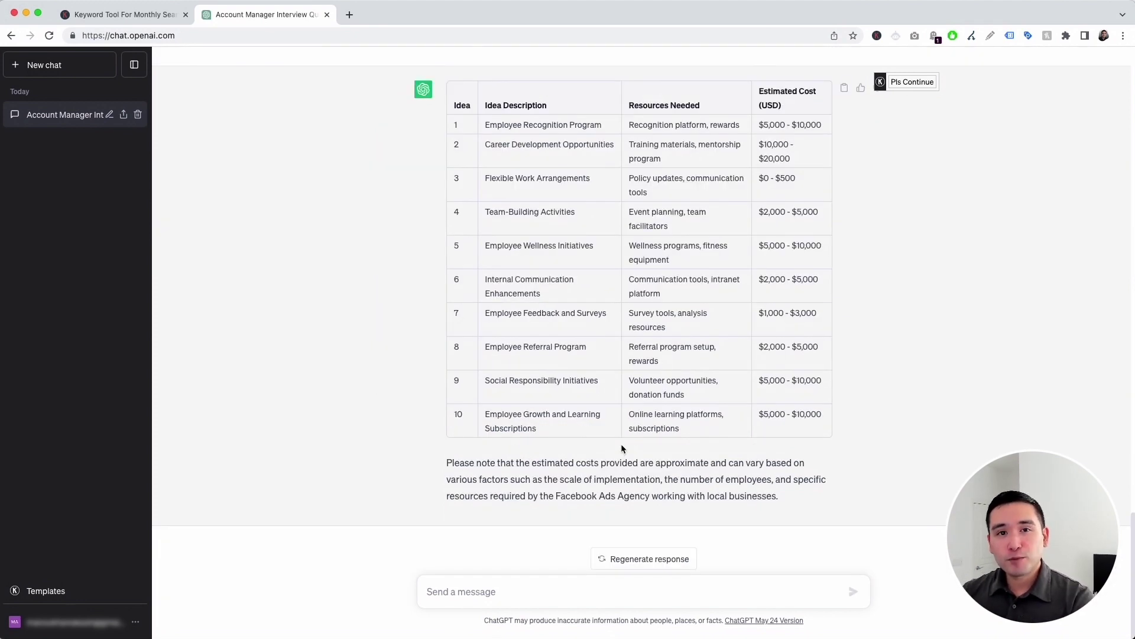
Examine the employee retention ideas table, focusing on the first two ideas' resources and estimated costs, and read the note below it.
{"action": "scroll", "coordinate": [621, 449], "scroll_direction": "up", "scroll_amount": 4}
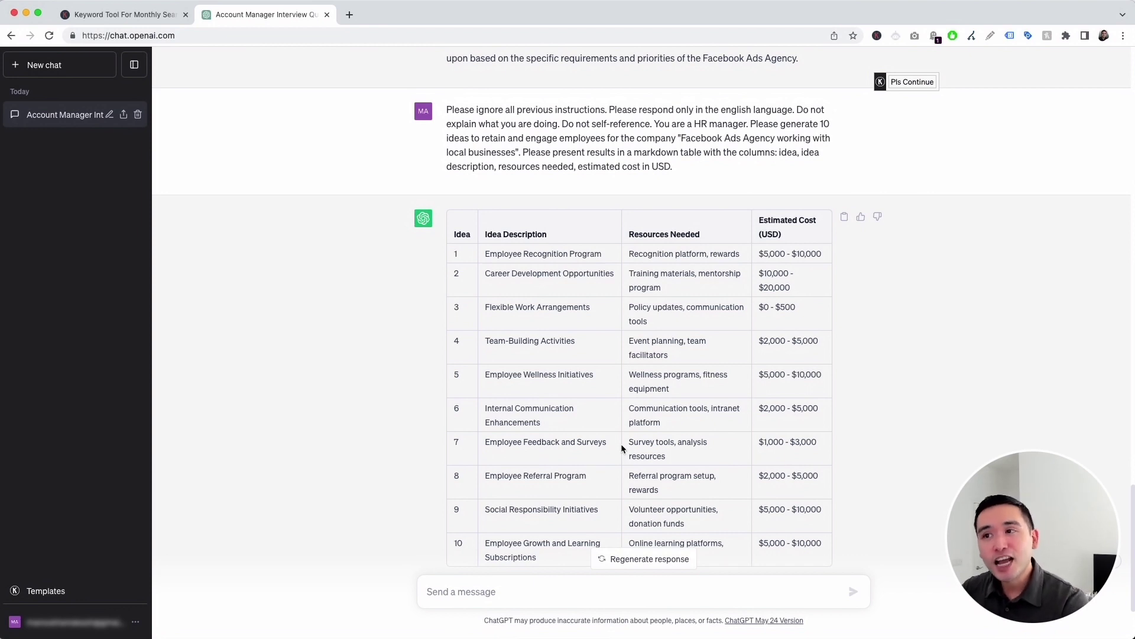
{"action": "scroll", "coordinate": [603, 423], "scroll_direction": "down", "scroll_amount": 1}
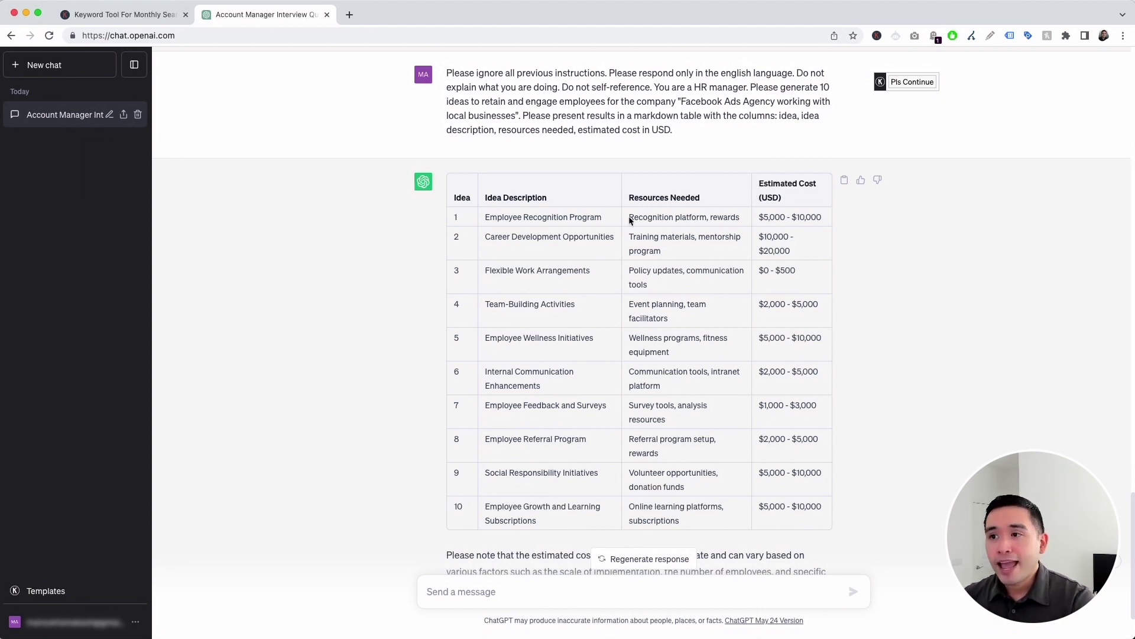
{"action": "left_click_drag", "start_coordinate": [630, 217], "coordinate": [736, 218]}
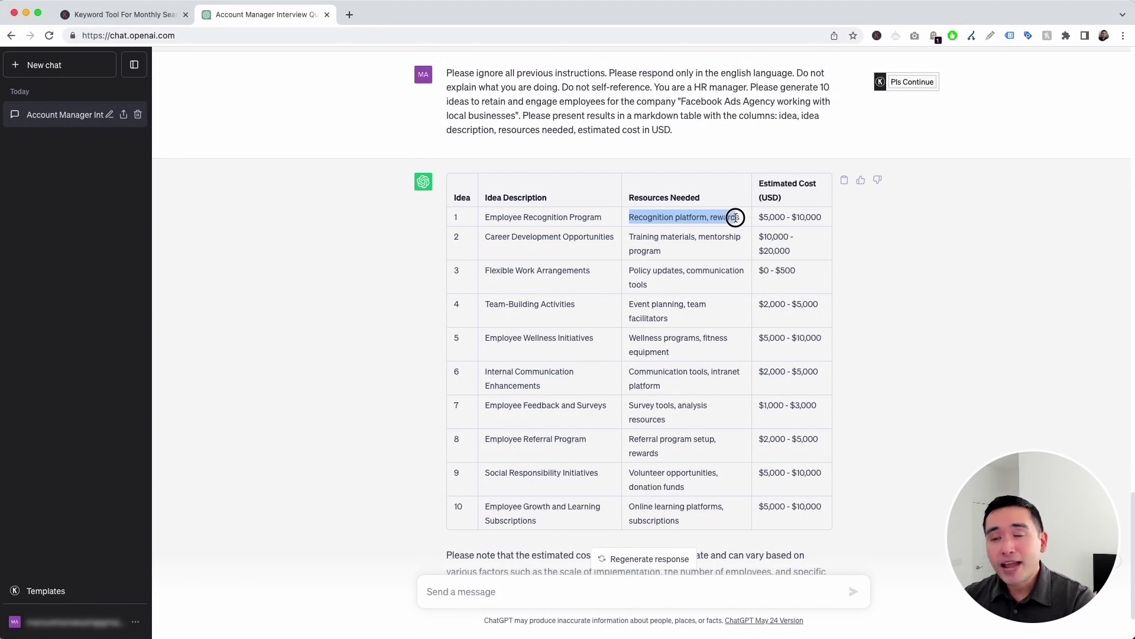
{"action": "left_click_drag", "start_coordinate": [763, 216], "coordinate": [820, 217]}
{"action": "left_click", "coordinate": [804, 213]}
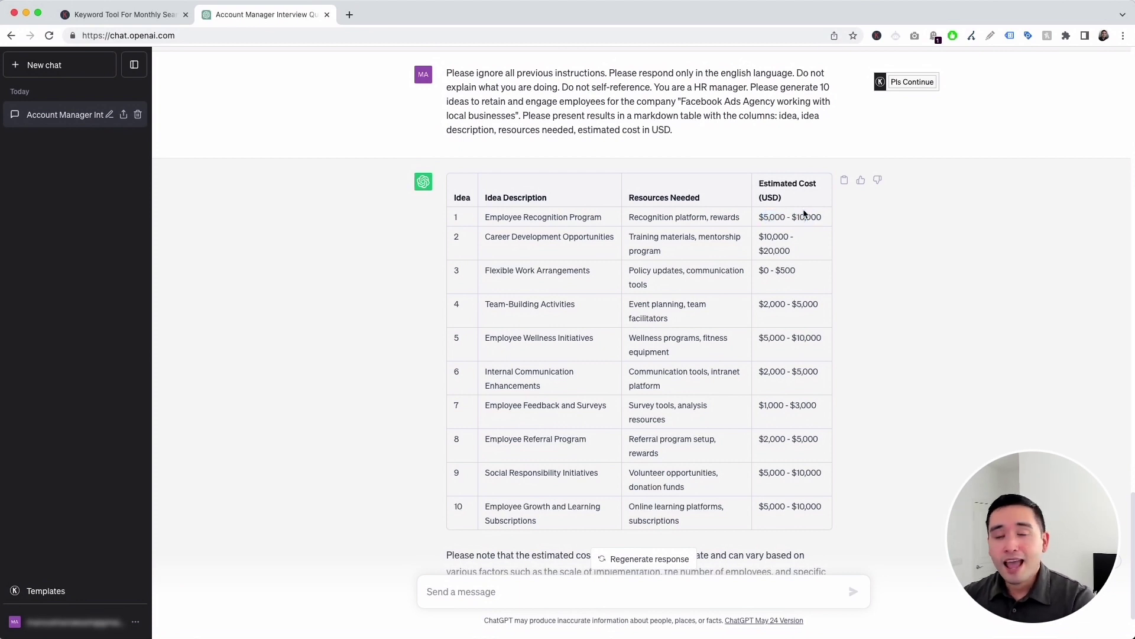
{"action": "left_click_drag", "start_coordinate": [490, 236], "coordinate": [793, 247]}
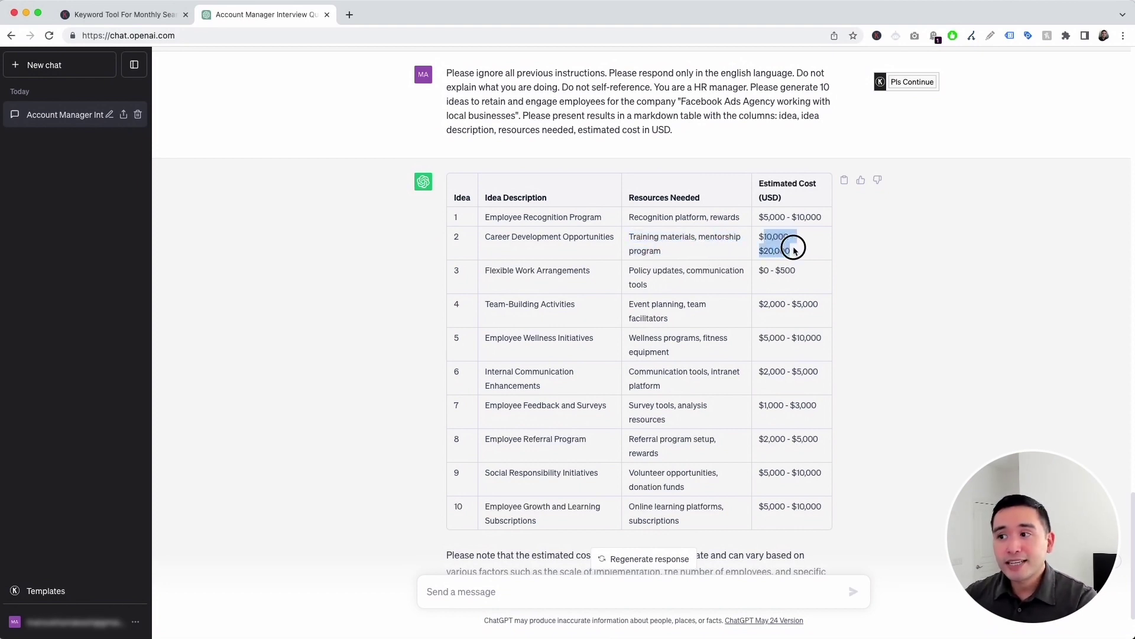
{"action": "left_click", "coordinate": [792, 251]}
{"action": "scroll", "coordinate": [793, 251], "scroll_direction": "down", "scroll_amount": 3}
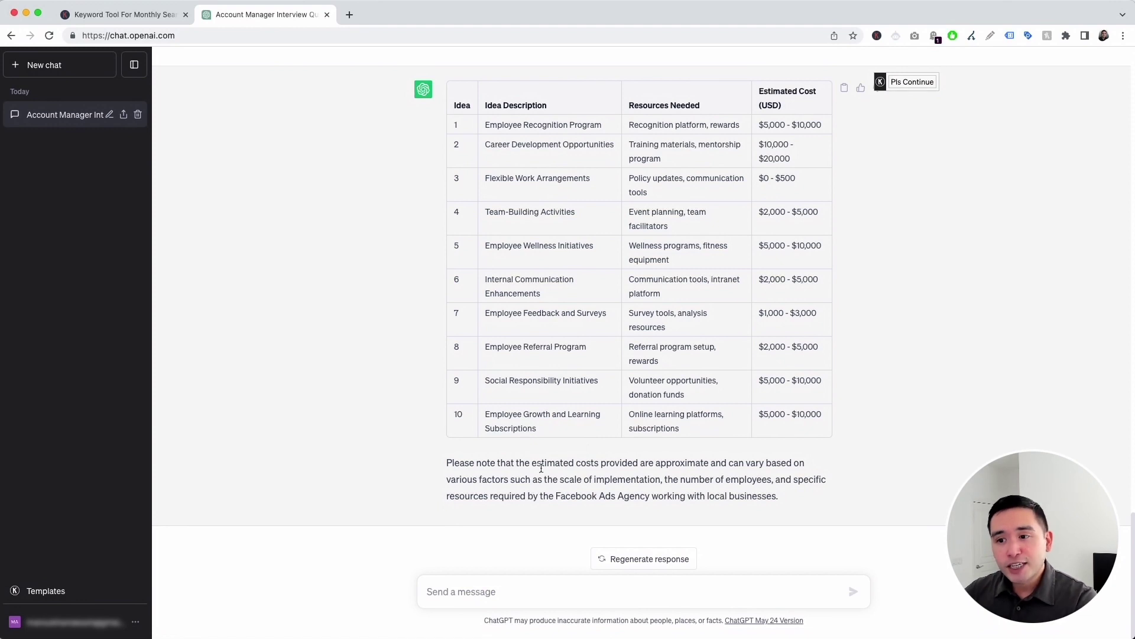
{"action": "left_click_drag", "start_coordinate": [446, 471], "coordinate": [701, 495]}
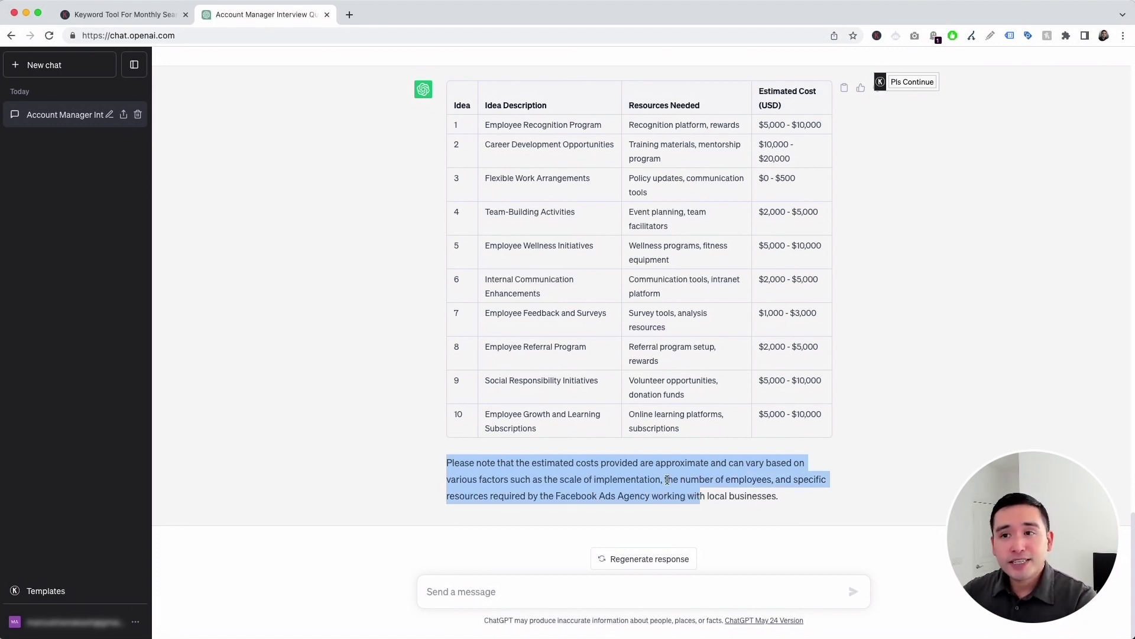
{"action": "left_click", "coordinate": [667, 479]}
{"action": "scroll", "coordinate": [667, 479], "scroll_direction": "up", "scroll_amount": 2}
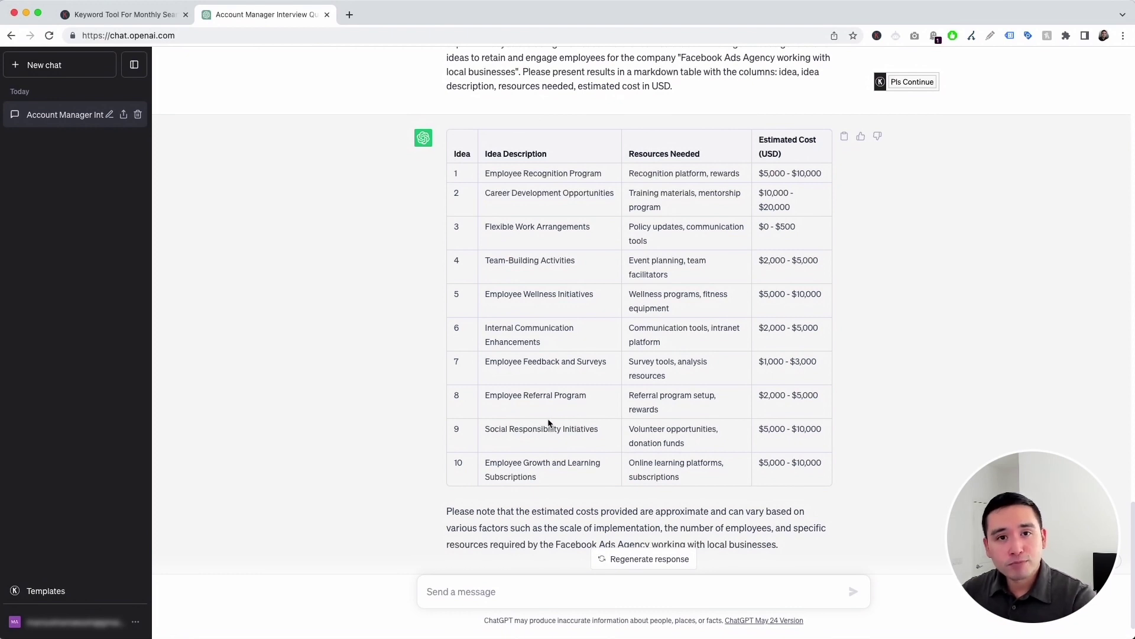
Switch the Human Resources prompt template to Employee Development Plan, with English as the language.
{"action": "left_click", "coordinate": [76, 589]}
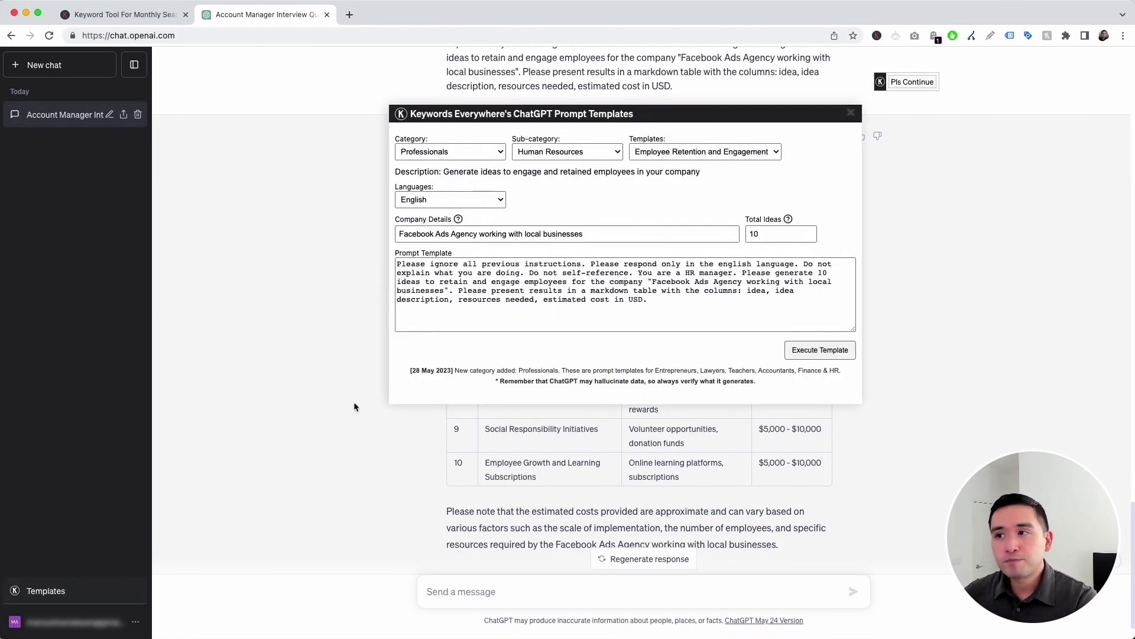
{"action": "left_click", "coordinate": [667, 154]}
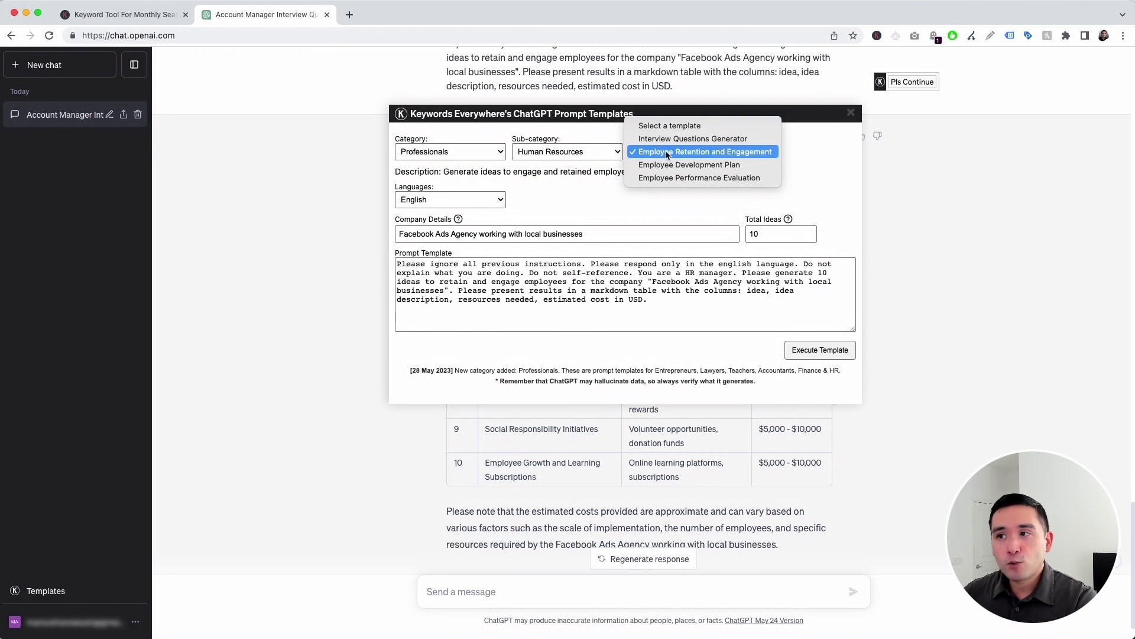
{"action": "left_click", "coordinate": [697, 165]}
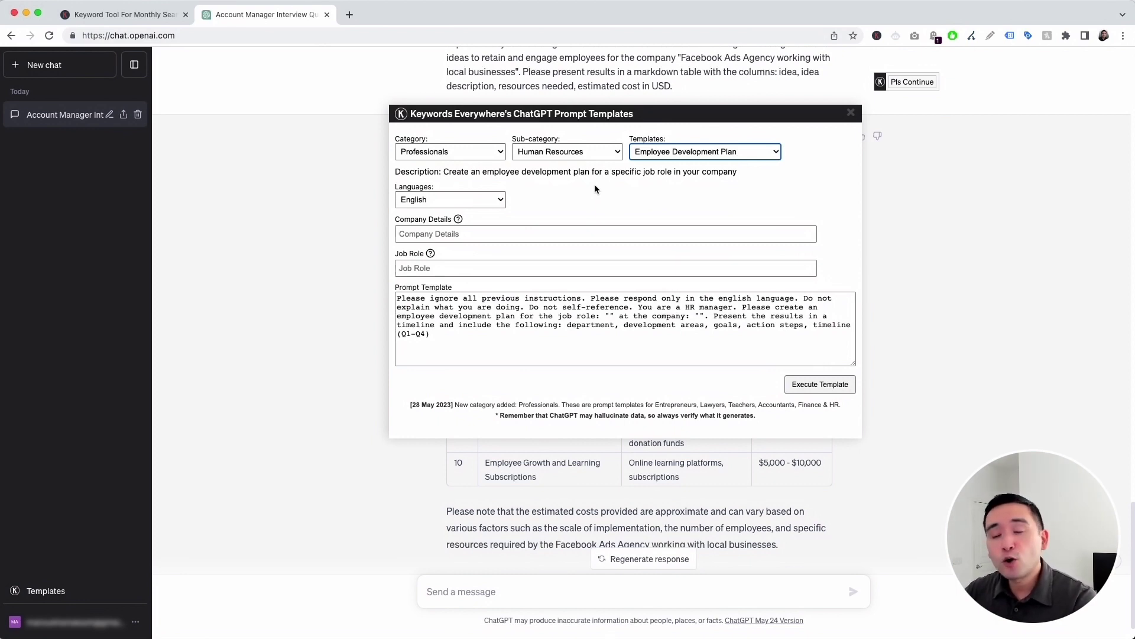
{"action": "left_click", "coordinate": [477, 197]}
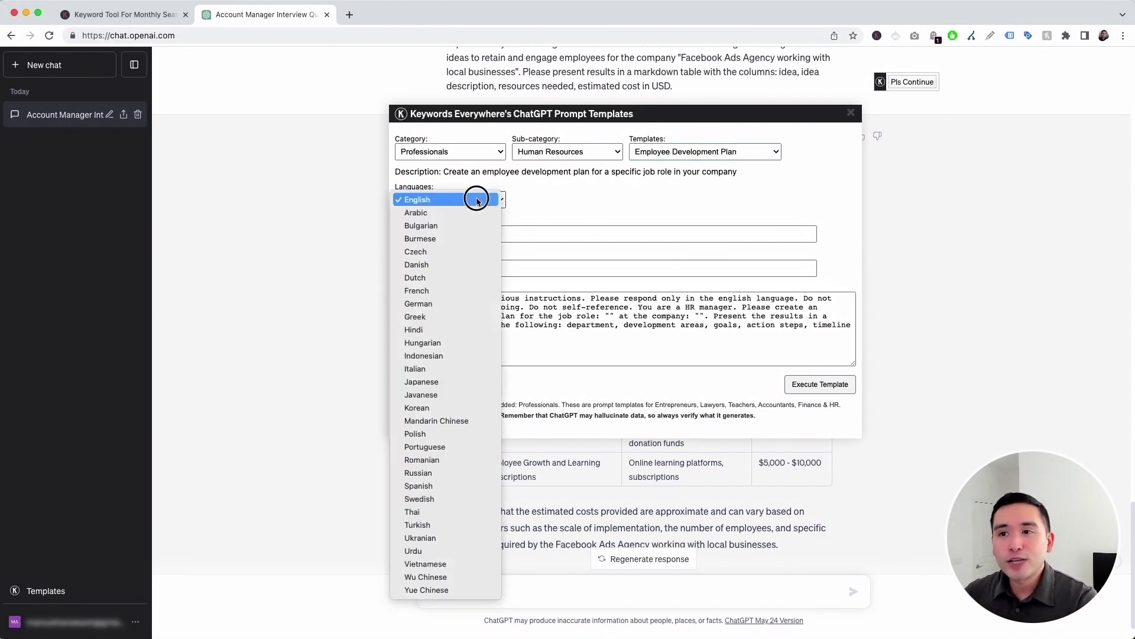
{"action": "left_click", "coordinate": [543, 195]}
Fill in the template with "Facebook Ads Agency working with local businesses" as the company details and "account manager" as the job role.
{"action": "left_click", "coordinate": [438, 233]}
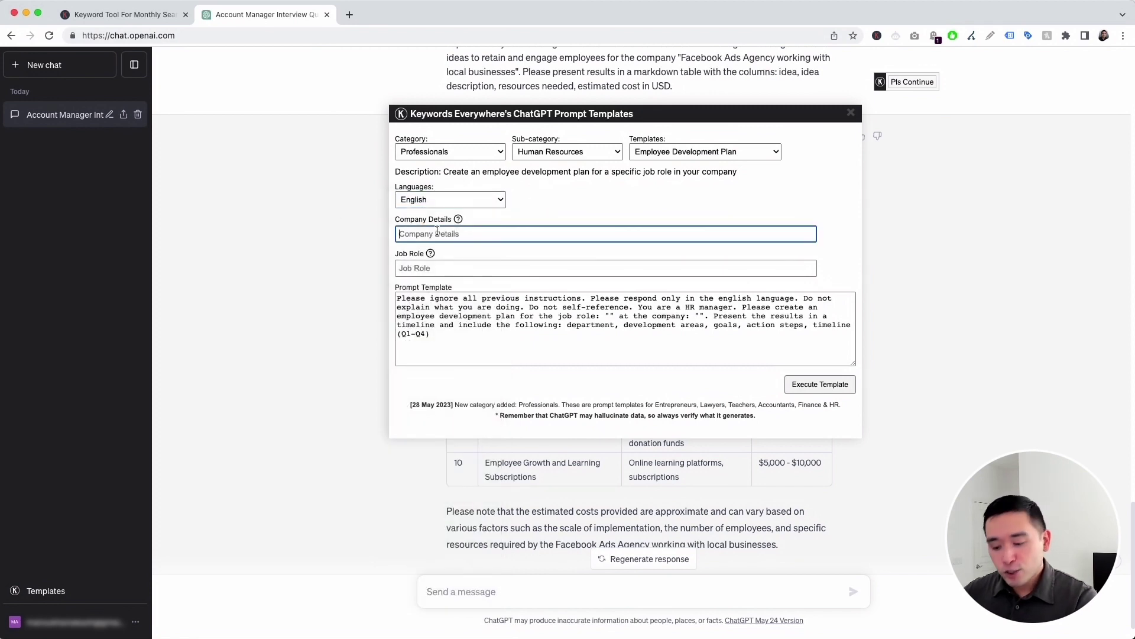
{"action": "type", "text": "Facebook Ads Agency working with local businesses"}
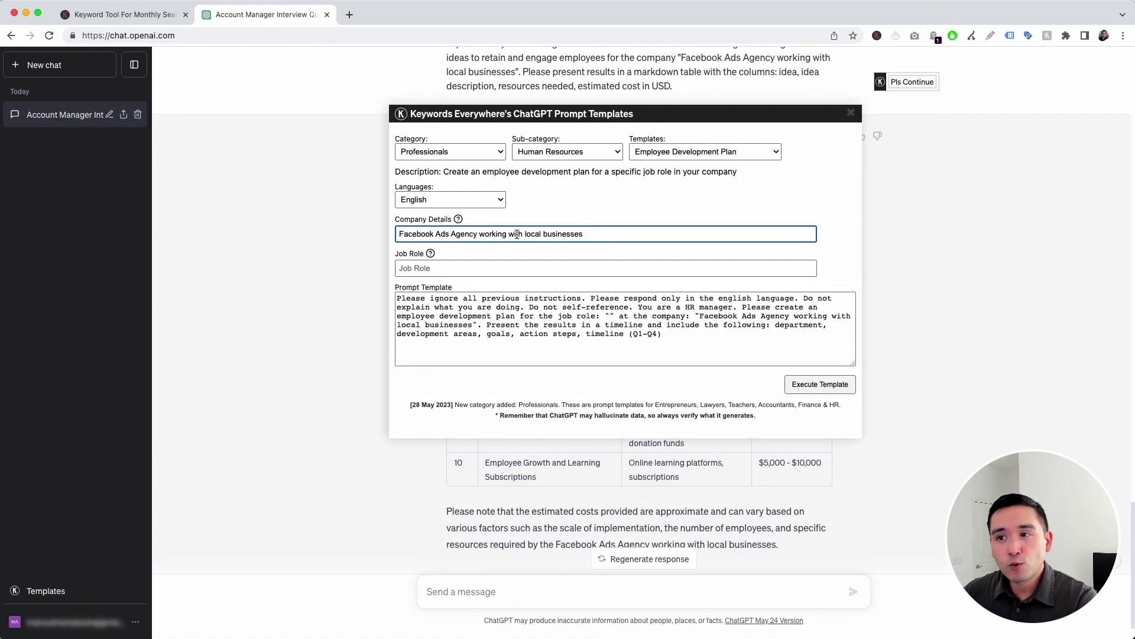
{"action": "left_click", "coordinate": [439, 263]}
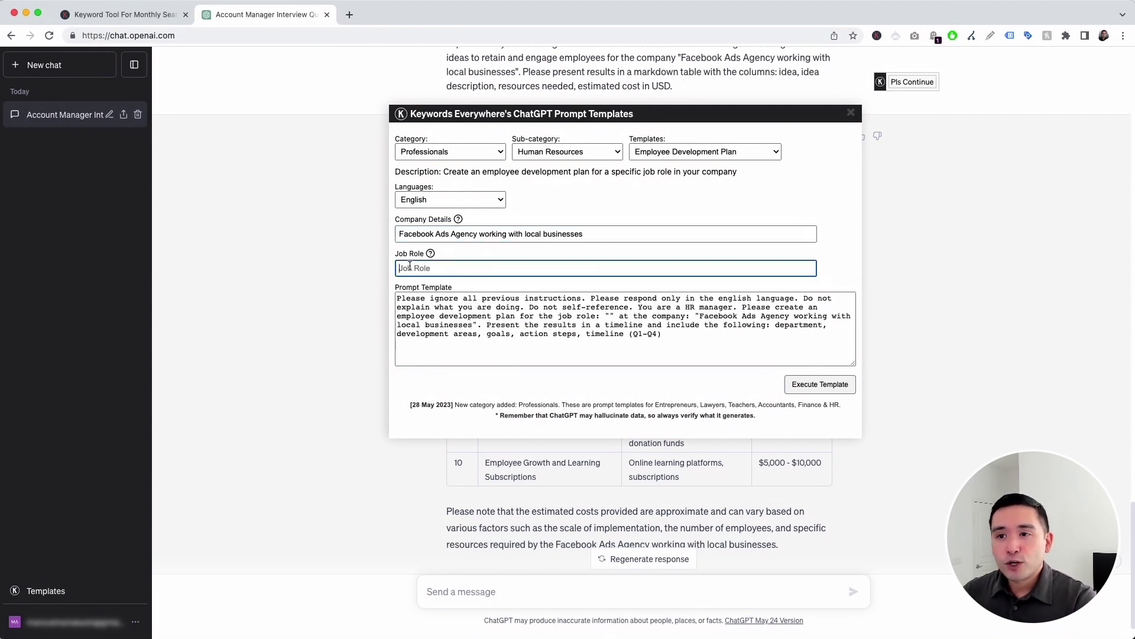
{"action": "type", "text": "account manager"}
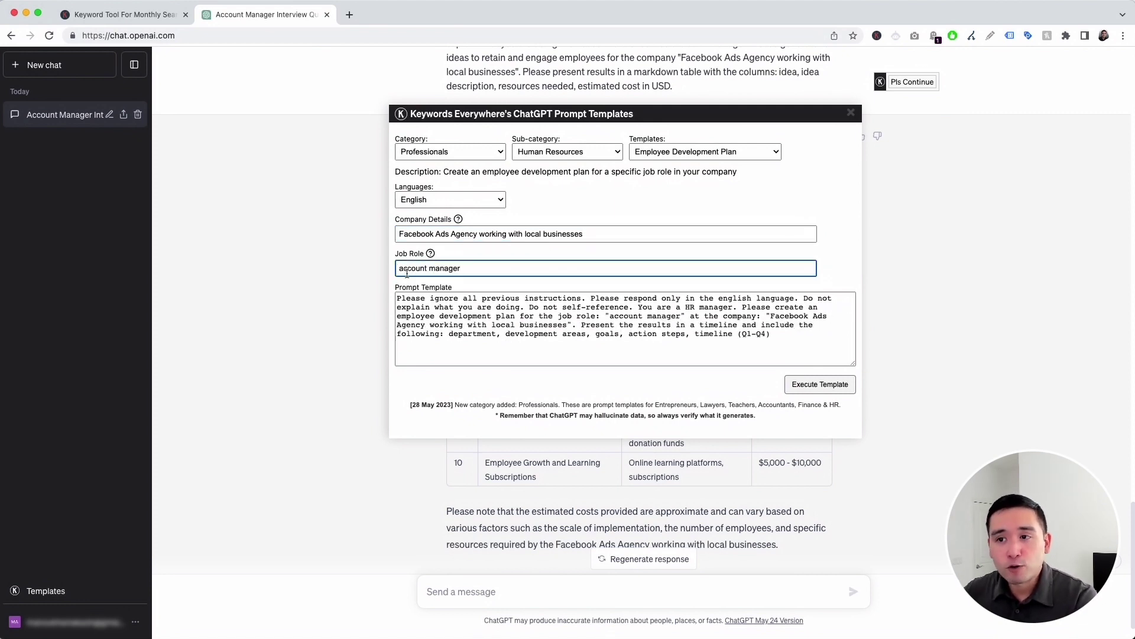
Review the filled-in prompt text and execute the template to generate the employee development plan.
{"action": "left_click_drag", "start_coordinate": [398, 299], "coordinate": [771, 335]}
{"action": "left_click", "coordinate": [770, 335]}
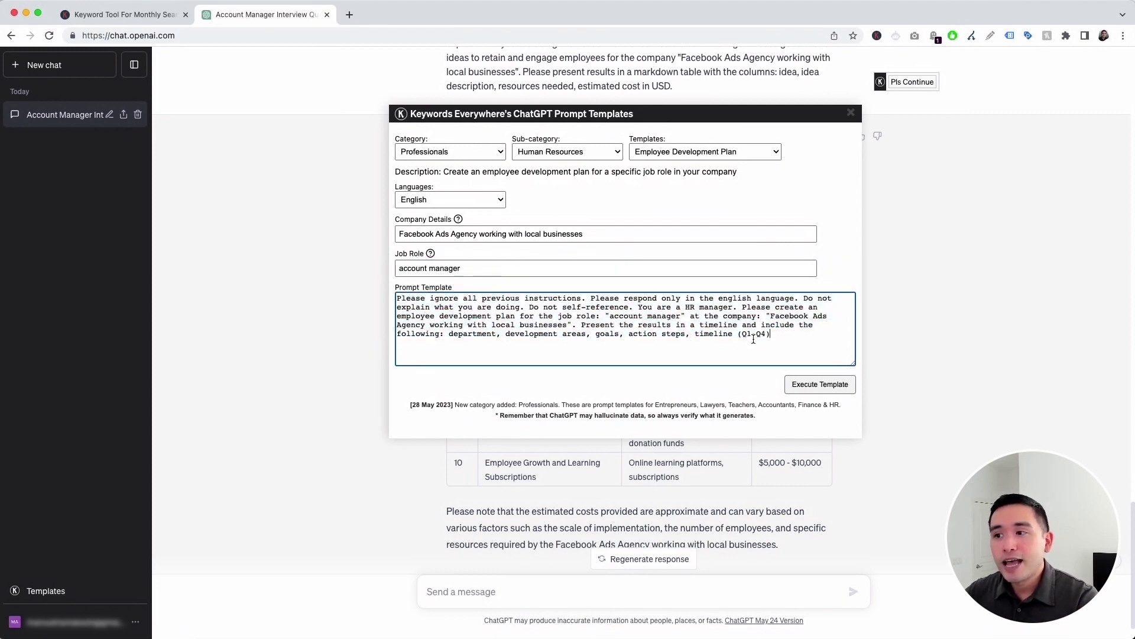
{"action": "left_click", "coordinate": [834, 390]}
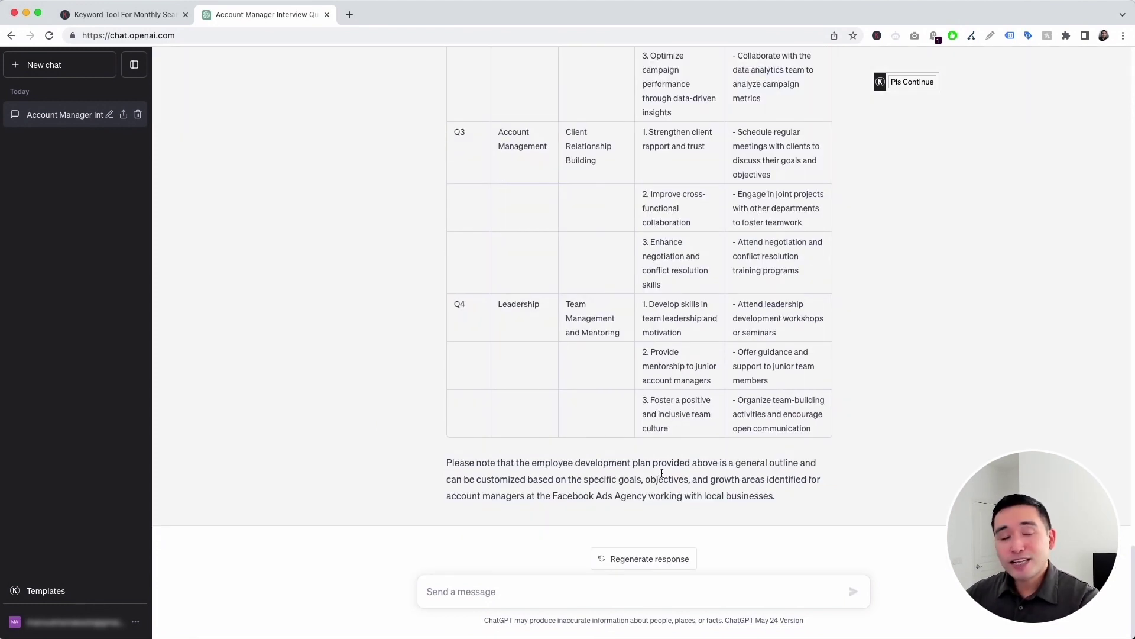
Examine the generated development plan from Q1 to Q4, including its departments, development areas, goals and action steps.
{"action": "scroll", "coordinate": [661, 473], "scroll_direction": "up", "scroll_amount": 5}
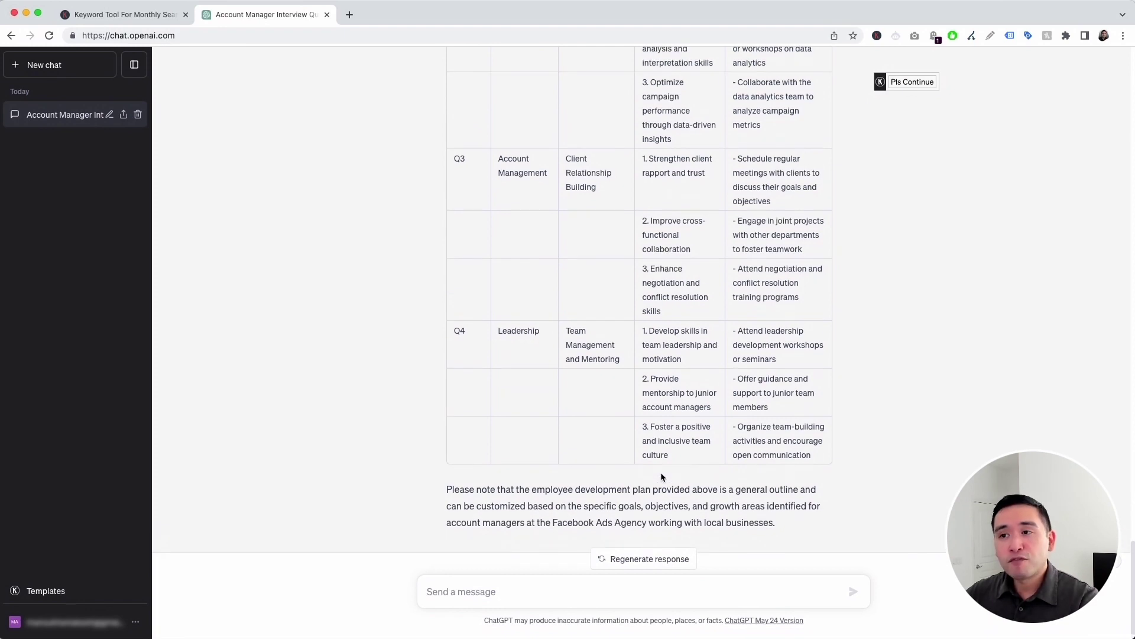
{"action": "scroll", "coordinate": [653, 457], "scroll_direction": "up", "scroll_amount": 4}
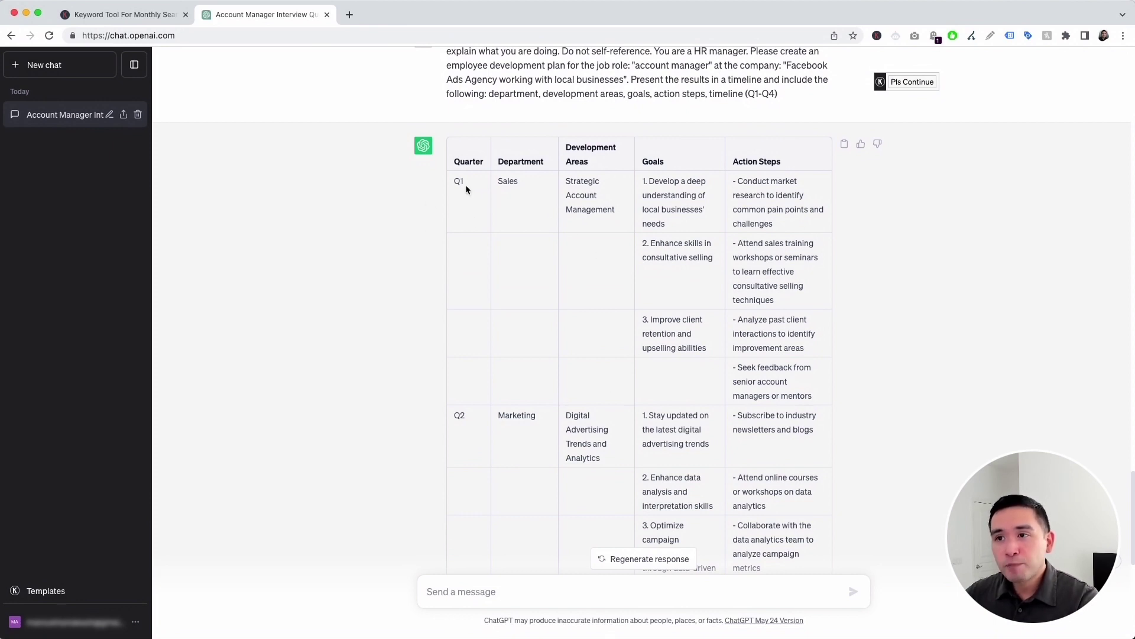
{"action": "scroll", "coordinate": [466, 185], "scroll_direction": "down", "scroll_amount": 5}
{"action": "scroll", "coordinate": [474, 481], "scroll_direction": "up", "scroll_amount": 3}
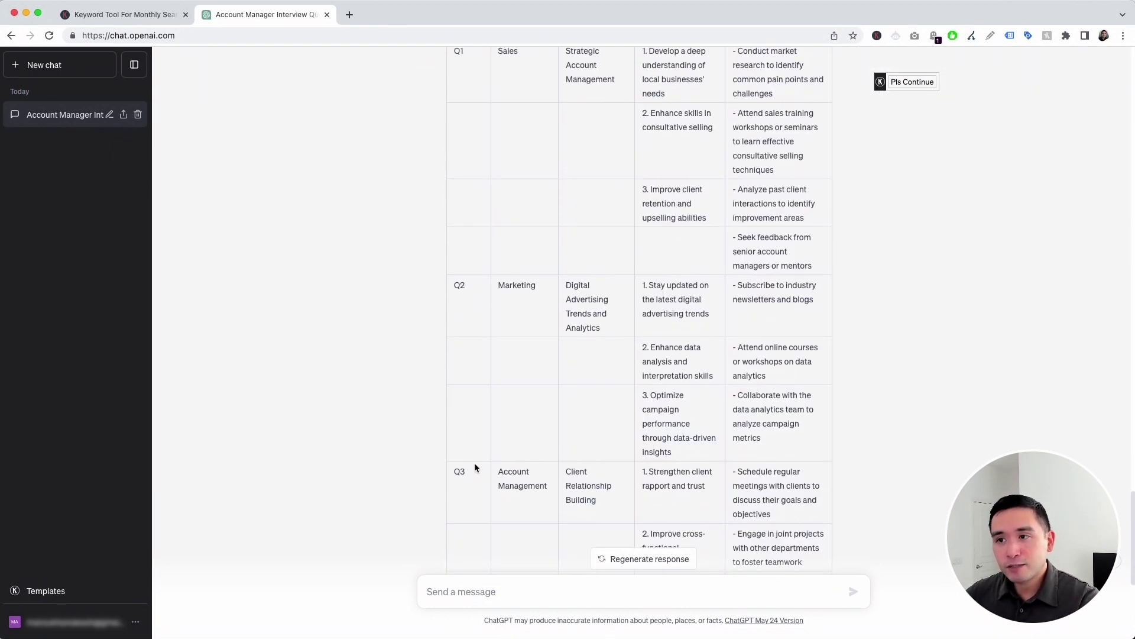
{"action": "scroll", "coordinate": [474, 467], "scroll_direction": "up", "scroll_amount": 2}
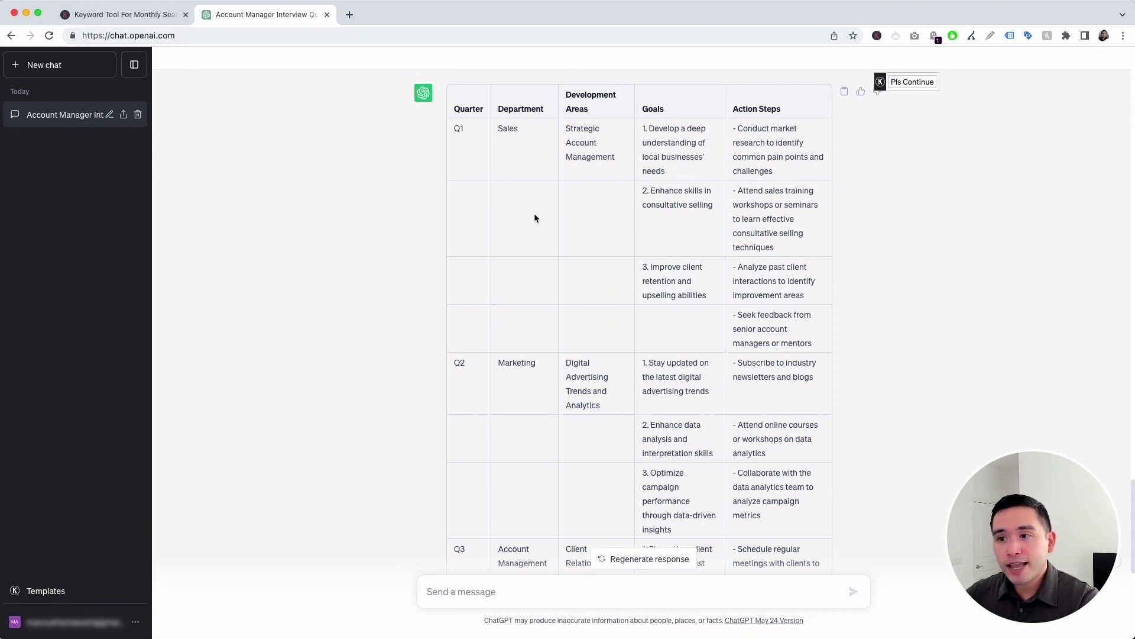
Read the development plan's Q1 and Q2 development areas and the Q1 goals and action steps, and skim the remaining quarters.
{"action": "scroll", "coordinate": [536, 362], "scroll_direction": "down", "scroll_amount": 6}
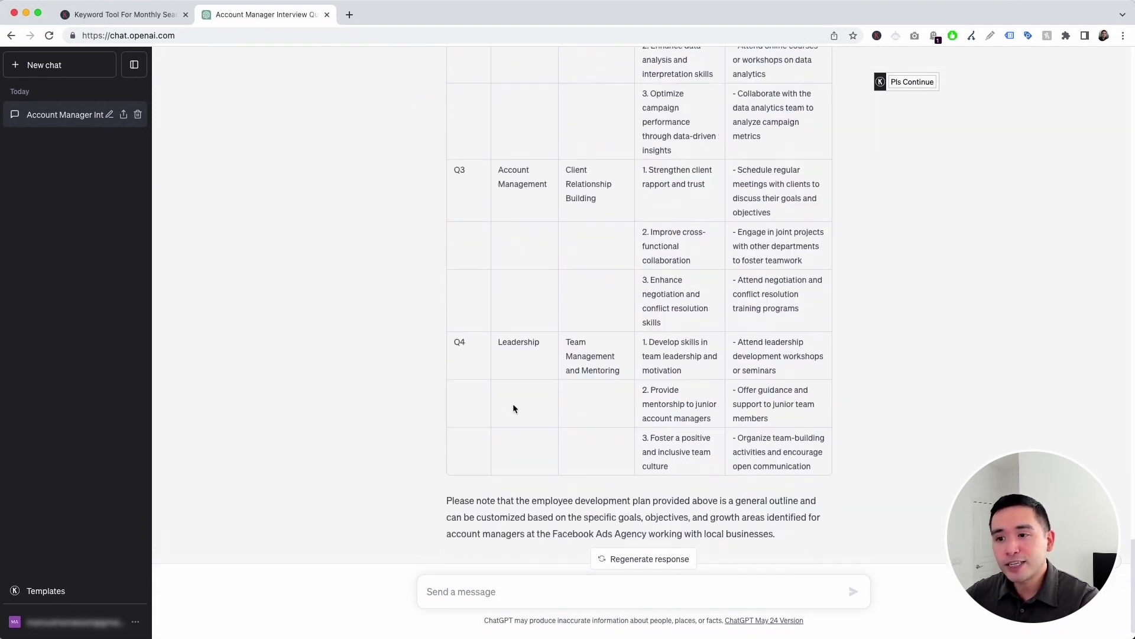
{"action": "scroll", "coordinate": [576, 110], "scroll_direction": "up", "scroll_amount": 7}
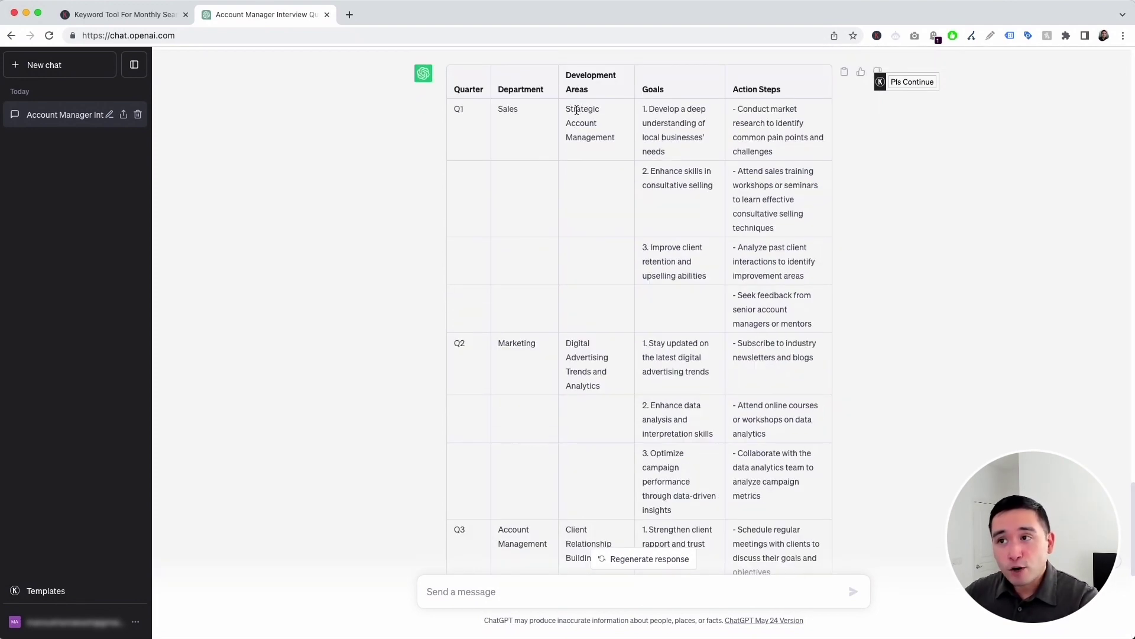
{"action": "left_click_drag", "start_coordinate": [568, 110], "coordinate": [607, 148]}
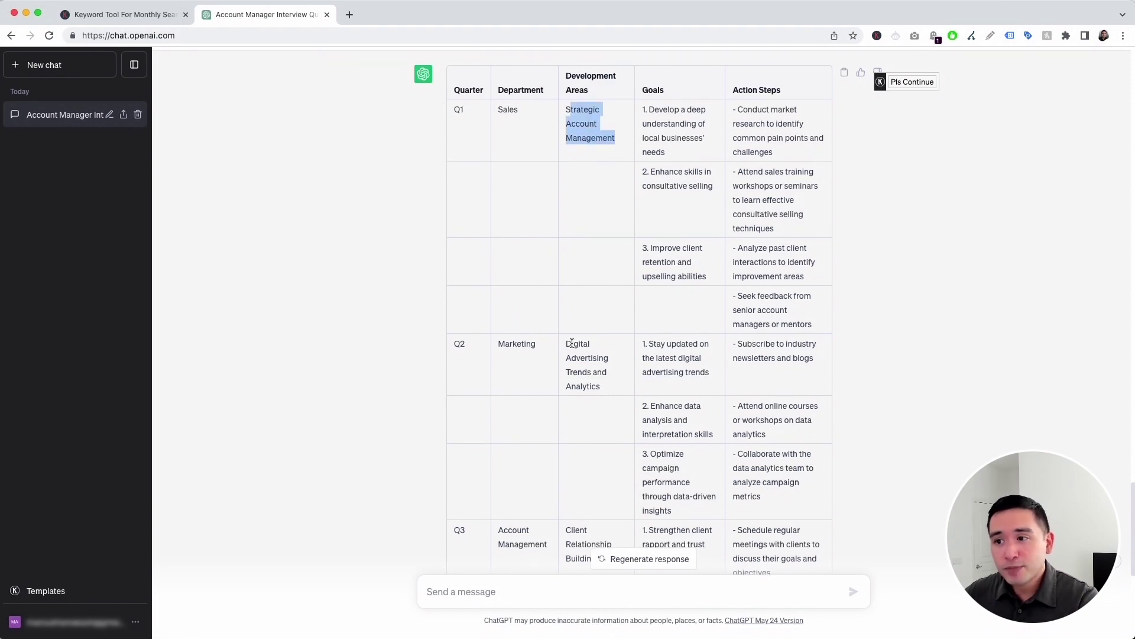
{"action": "left_click_drag", "start_coordinate": [571, 343], "coordinate": [614, 383]}
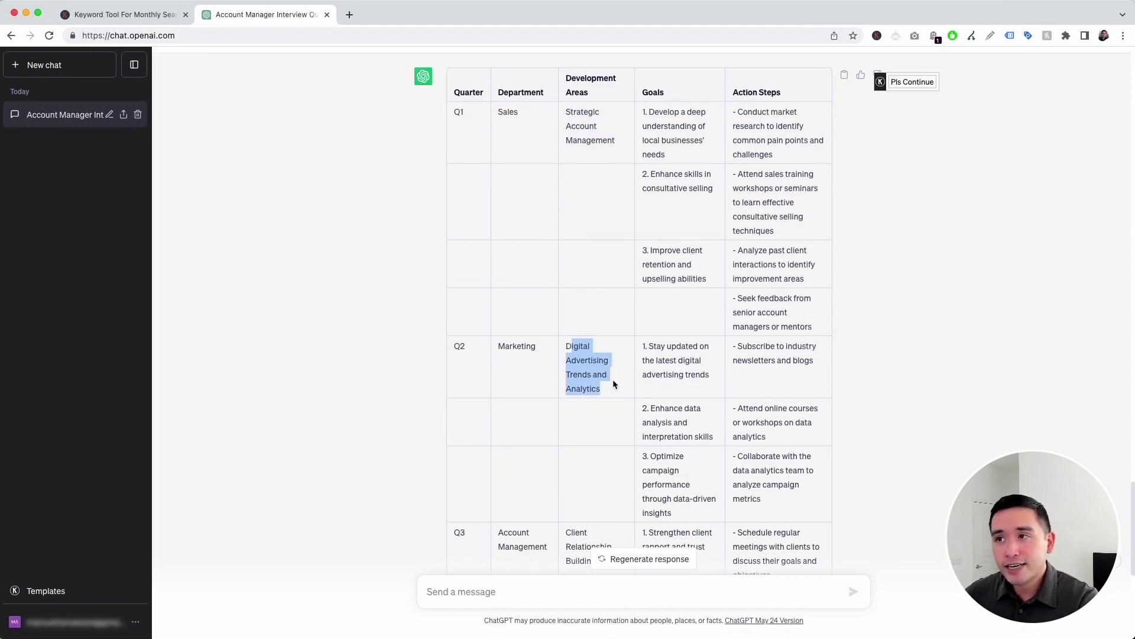
{"action": "left_click_drag", "start_coordinate": [654, 113], "coordinate": [659, 122]}
{"action": "left_click_drag", "start_coordinate": [665, 176], "coordinate": [679, 187]}
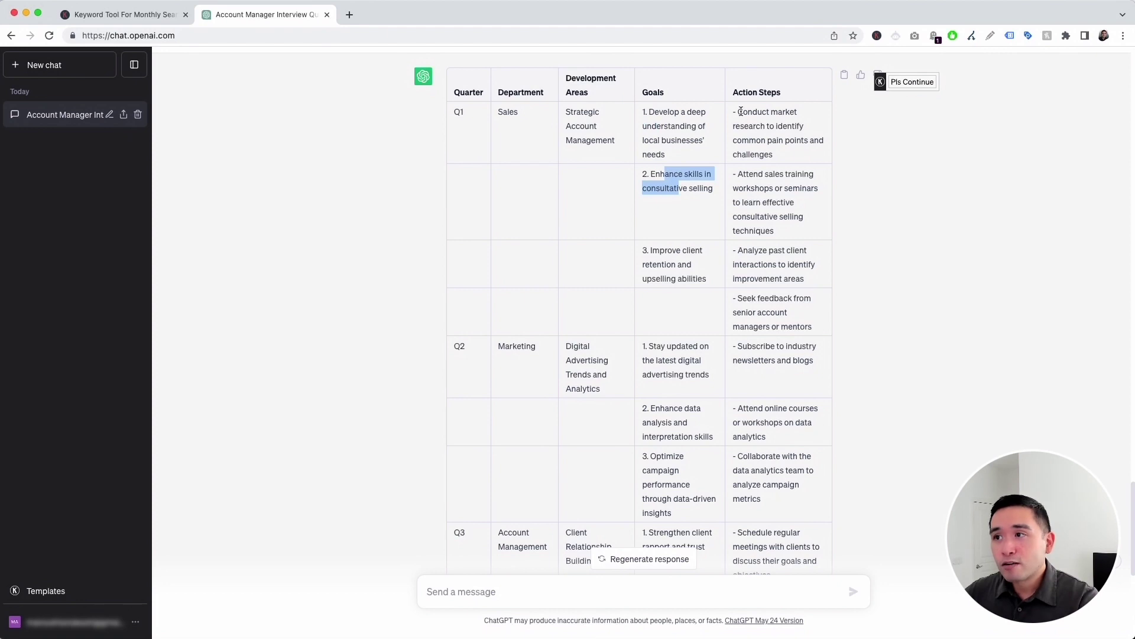
{"action": "left_click_drag", "start_coordinate": [741, 111], "coordinate": [764, 125]}
{"action": "left_click_drag", "start_coordinate": [763, 173], "coordinate": [795, 202]}
{"action": "left_click_drag", "start_coordinate": [754, 250], "coordinate": [780, 326]}
{"action": "scroll", "coordinate": [583, 282], "scroll_direction": "up", "scroll_amount": 2}
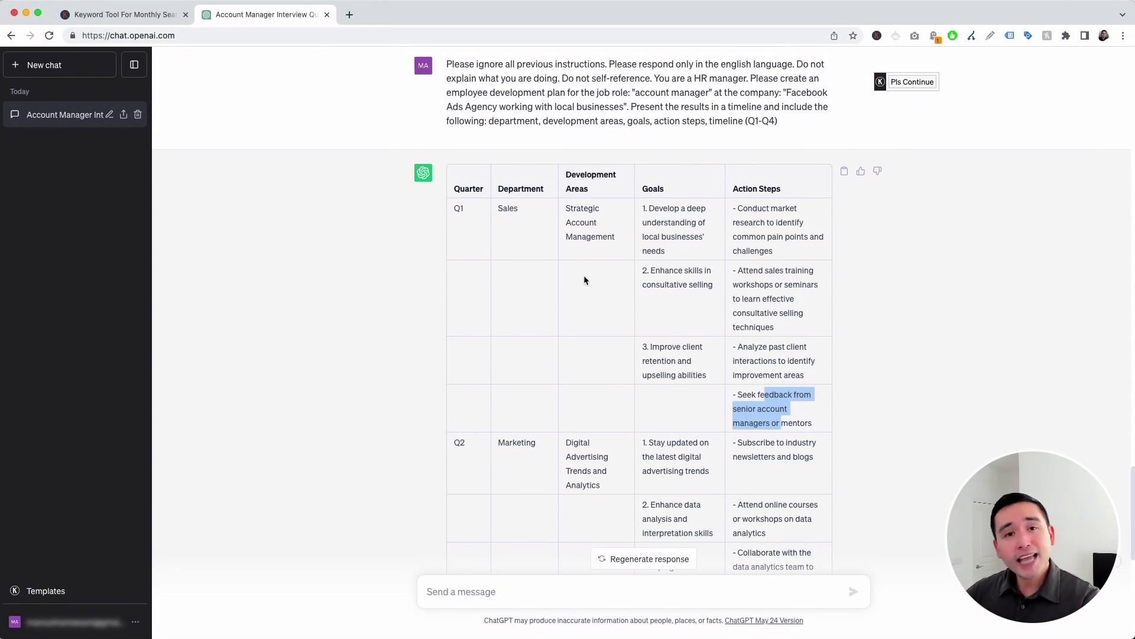
{"action": "scroll", "coordinate": [574, 265], "scroll_direction": "down", "scroll_amount": 1}
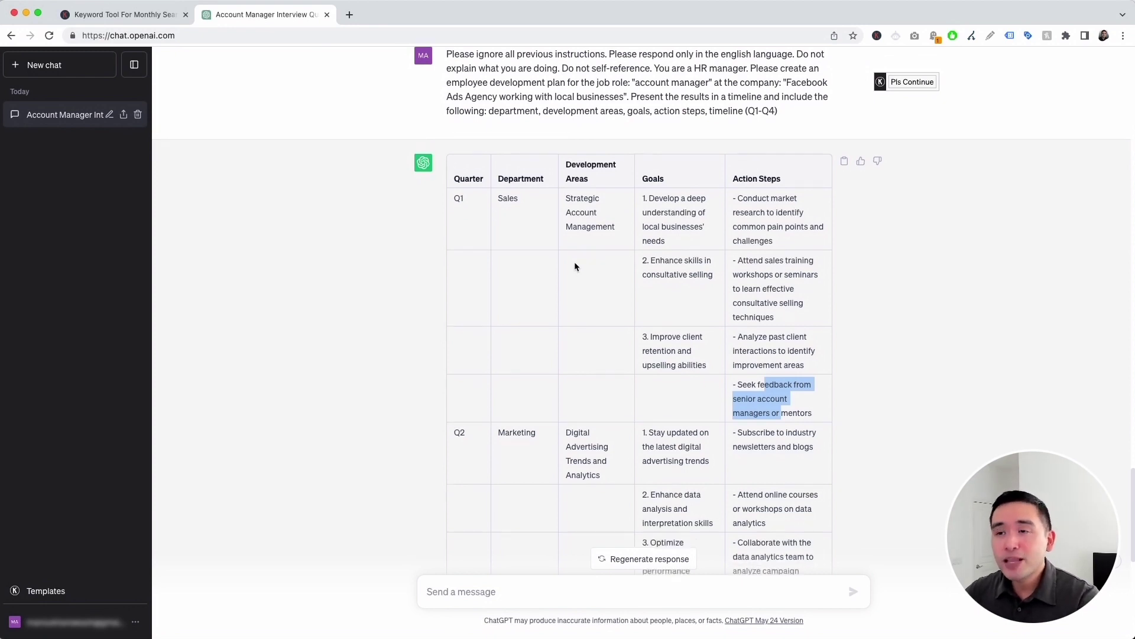
{"action": "scroll", "coordinate": [559, 262], "scroll_direction": "down", "scroll_amount": 5}
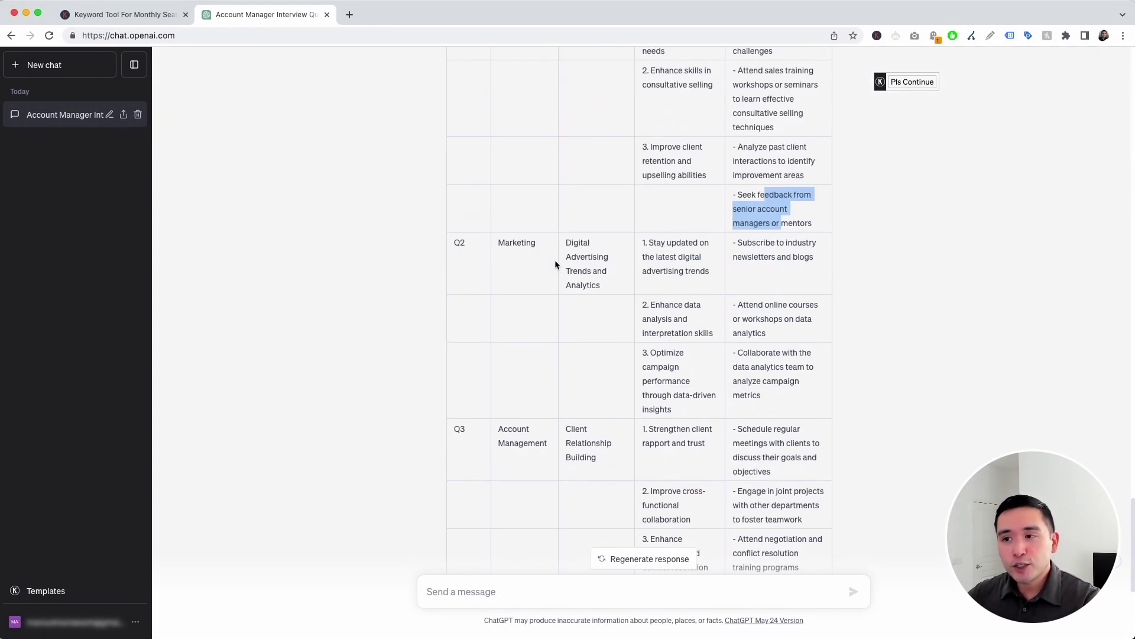
{"action": "scroll", "coordinate": [555, 264], "scroll_direction": "down", "scroll_amount": 3}
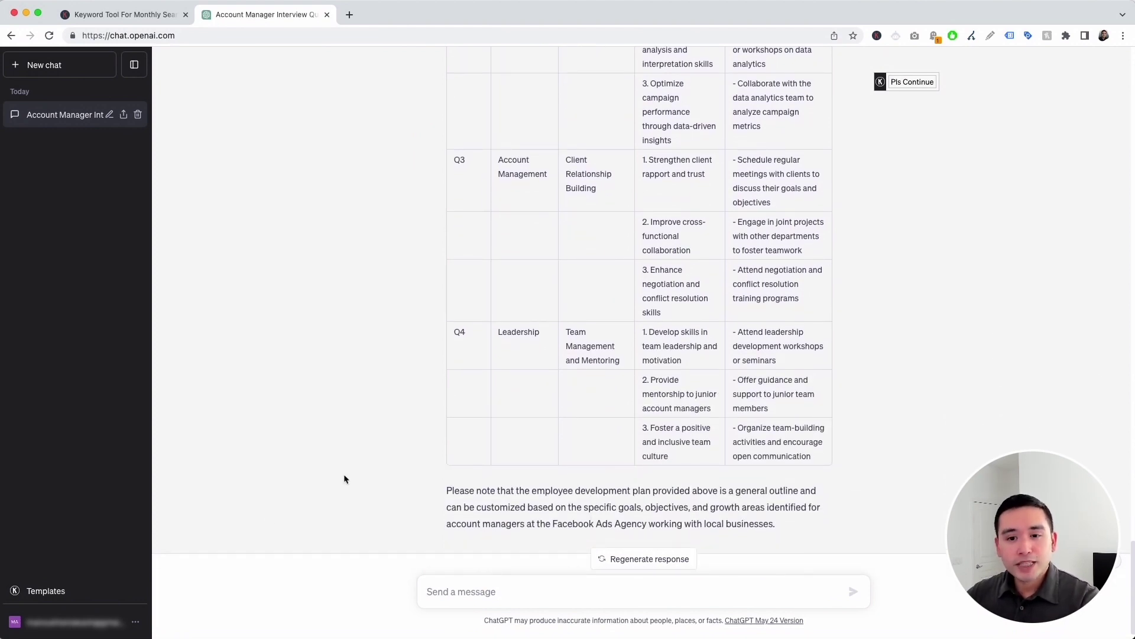
Switch the Human Resources prompt template to Employee Performance Evaluation, keeping English as the language.
{"action": "left_click", "coordinate": [76, 591]}
{"action": "left_click", "coordinate": [694, 154]}
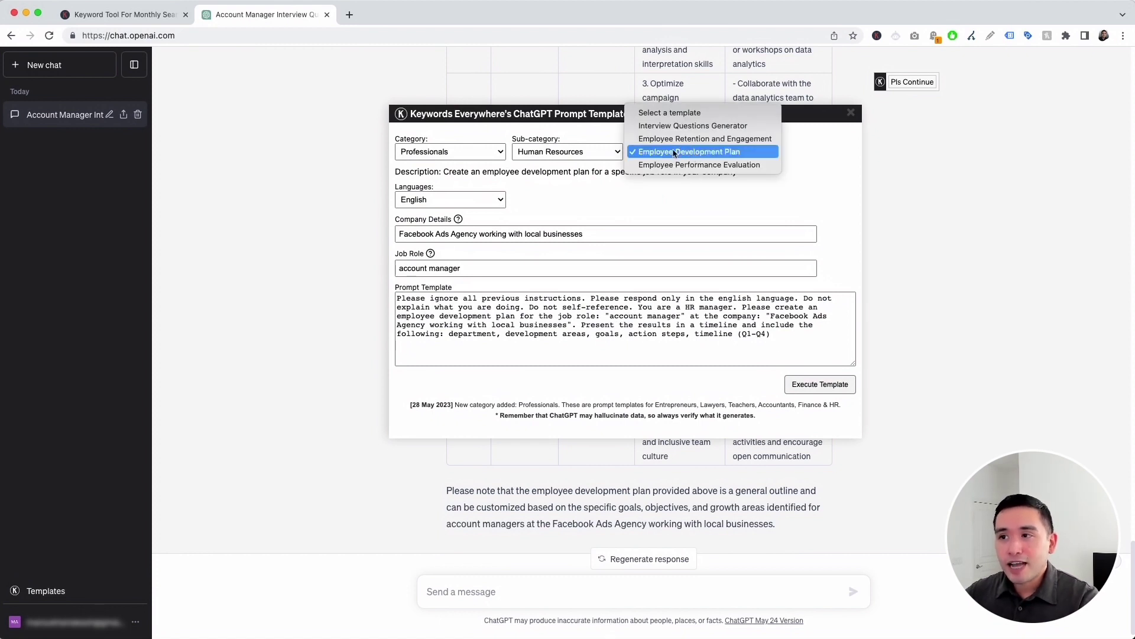
{"action": "left_click", "coordinate": [699, 166]}
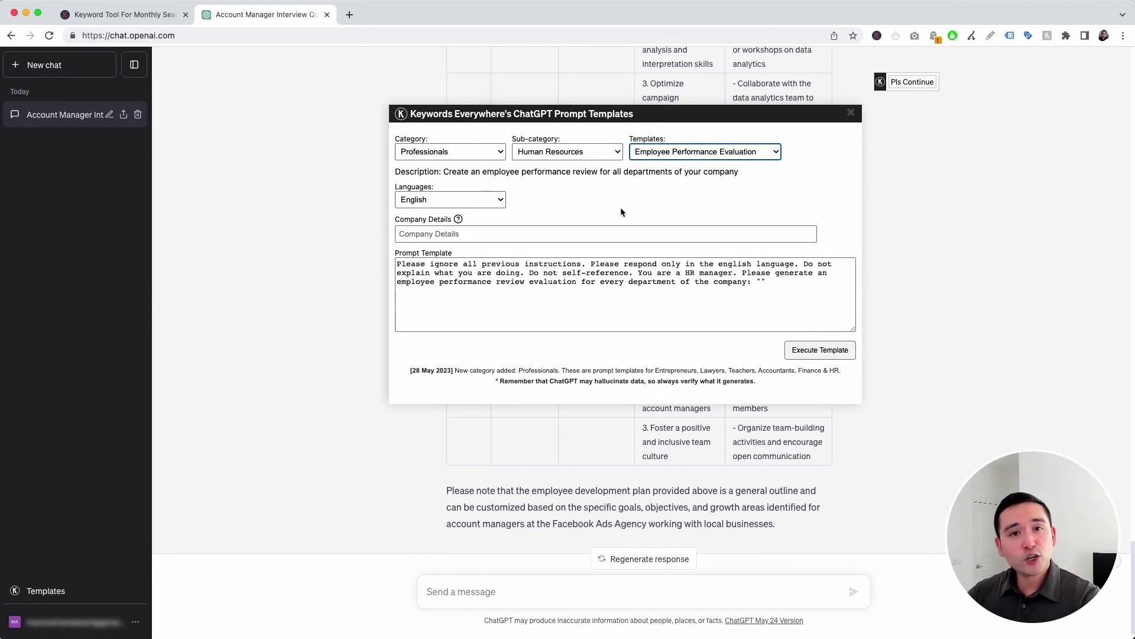
{"action": "left_click", "coordinate": [493, 200]}
{"action": "left_click", "coordinate": [494, 200]}
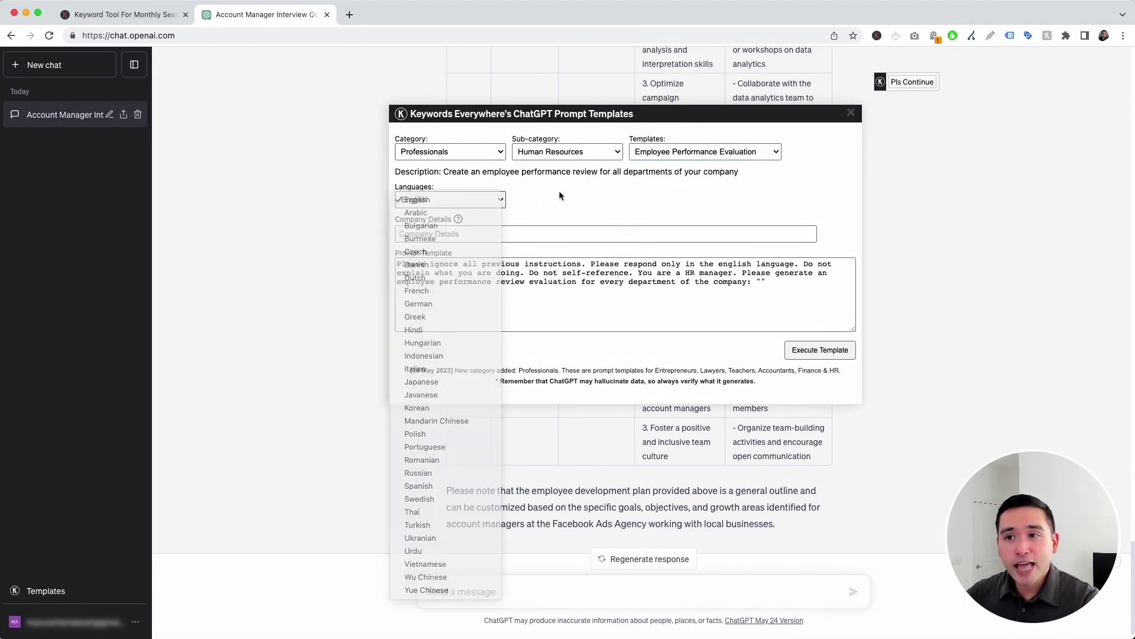
Enter "Facebook Ads Agency working with local businesses" as the company details, check the prompt text and execute the template.
{"action": "left_click", "coordinate": [427, 234]}
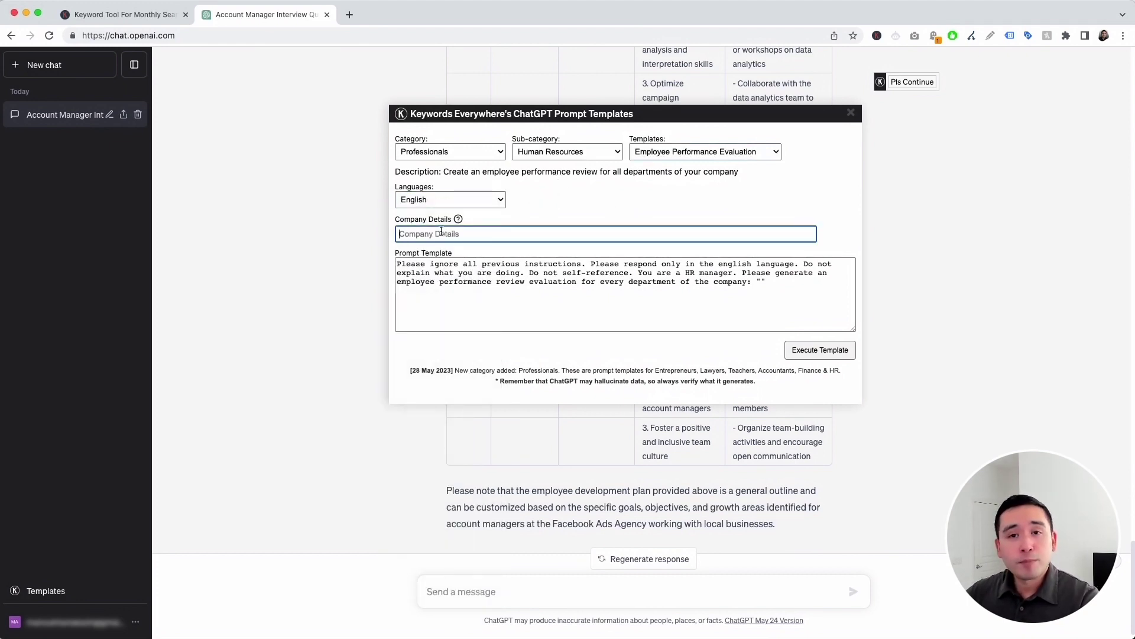
{"action": "type", "text": "Facebook Ads Agency working with local businesses"}
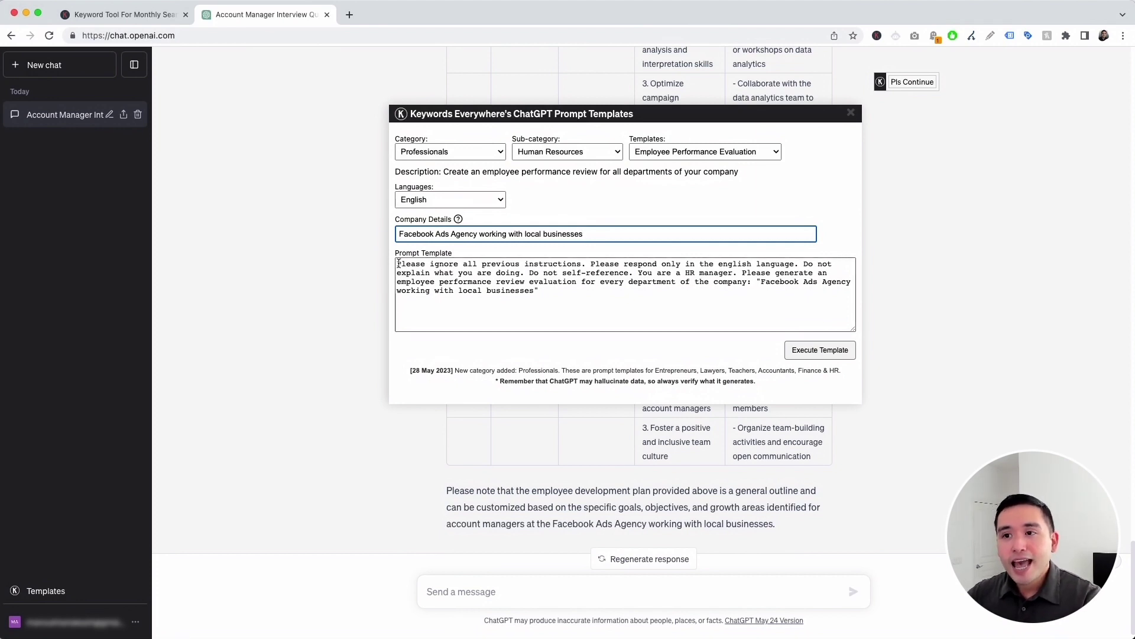
{"action": "left_click_drag", "start_coordinate": [397, 263], "coordinate": [556, 292]}
{"action": "left_click", "coordinate": [560, 294]}
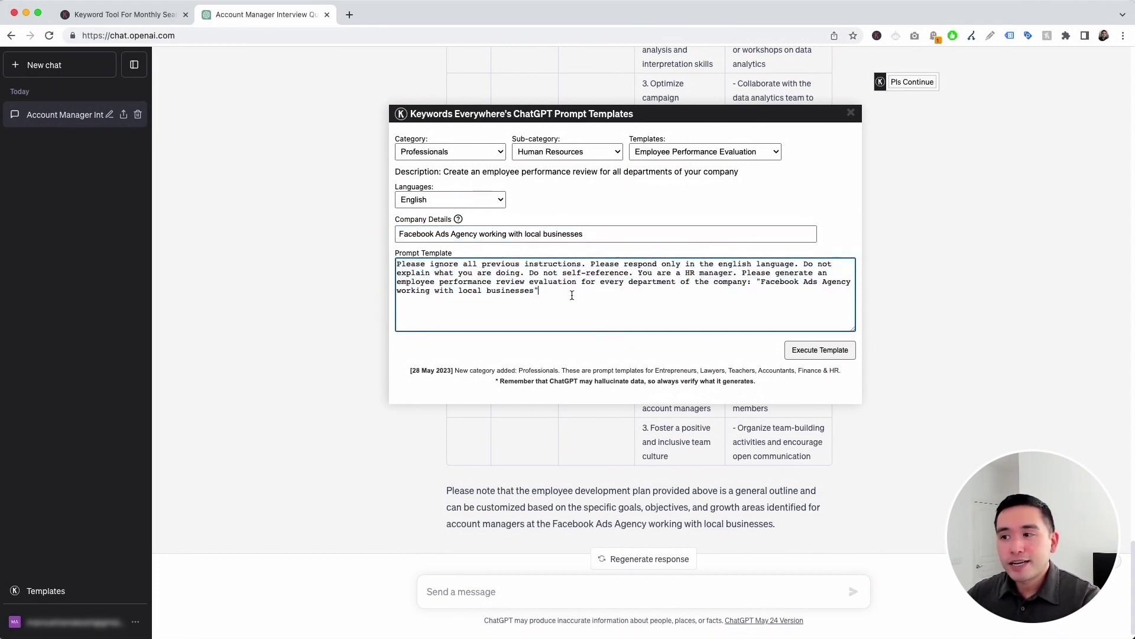
{"action": "left_click", "coordinate": [803, 352]}
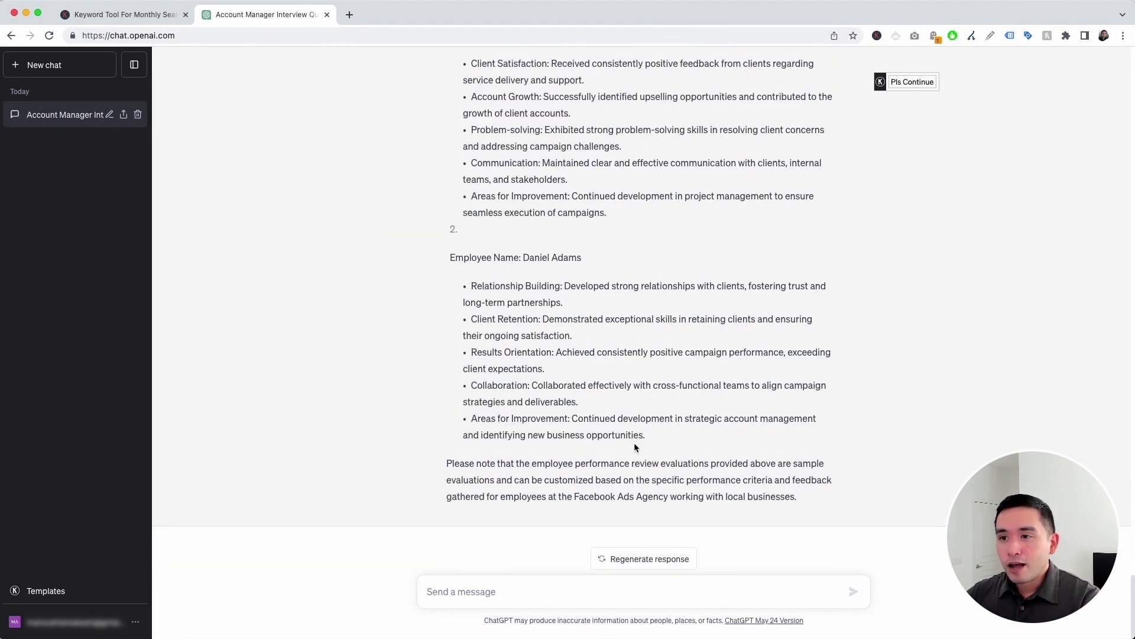
Skim the generated performance evaluation to see how it is organized by department and employee.
{"action": "scroll", "coordinate": [634, 443], "scroll_direction": "up", "scroll_amount": 7}
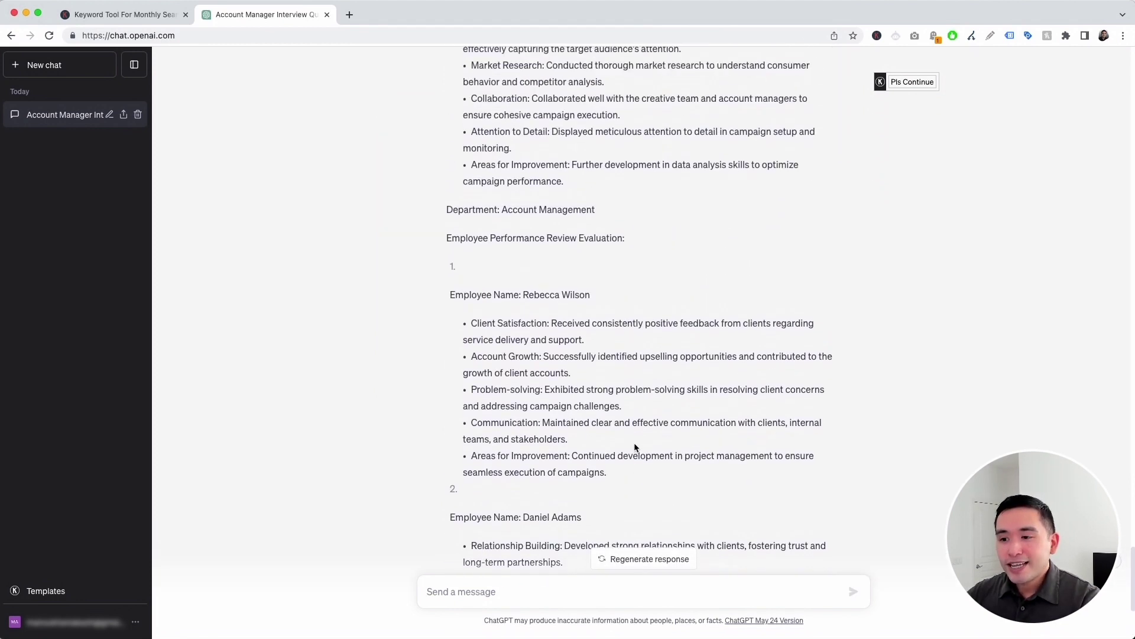
{"action": "scroll", "coordinate": [634, 444], "scroll_direction": "up", "scroll_amount": 8}
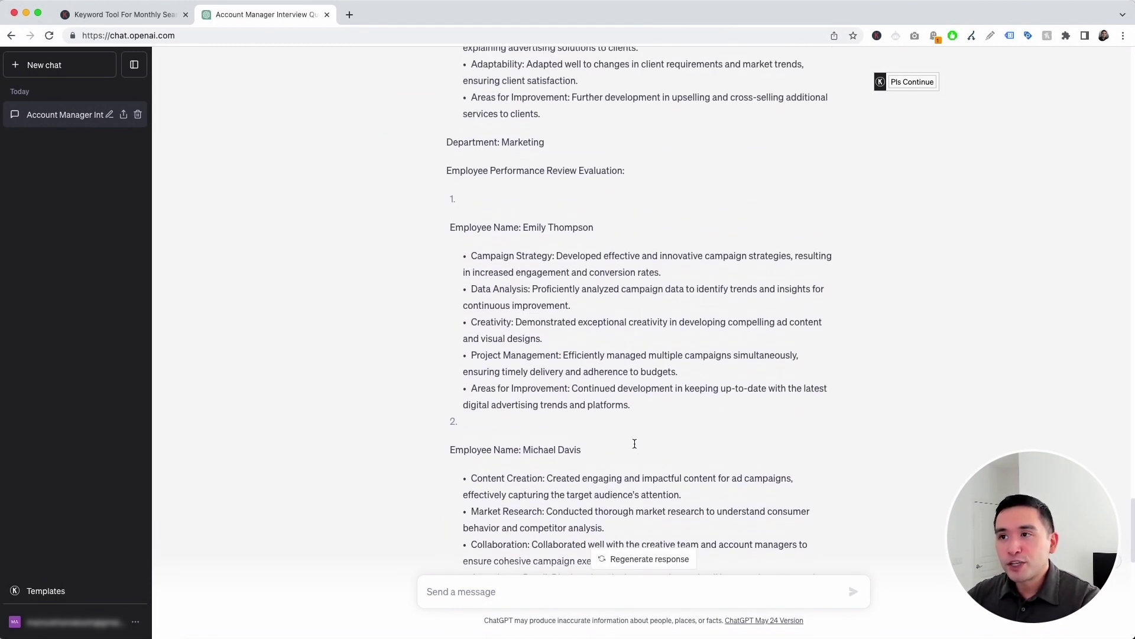
{"action": "scroll", "coordinate": [634, 447], "scroll_direction": "up", "scroll_amount": 7}
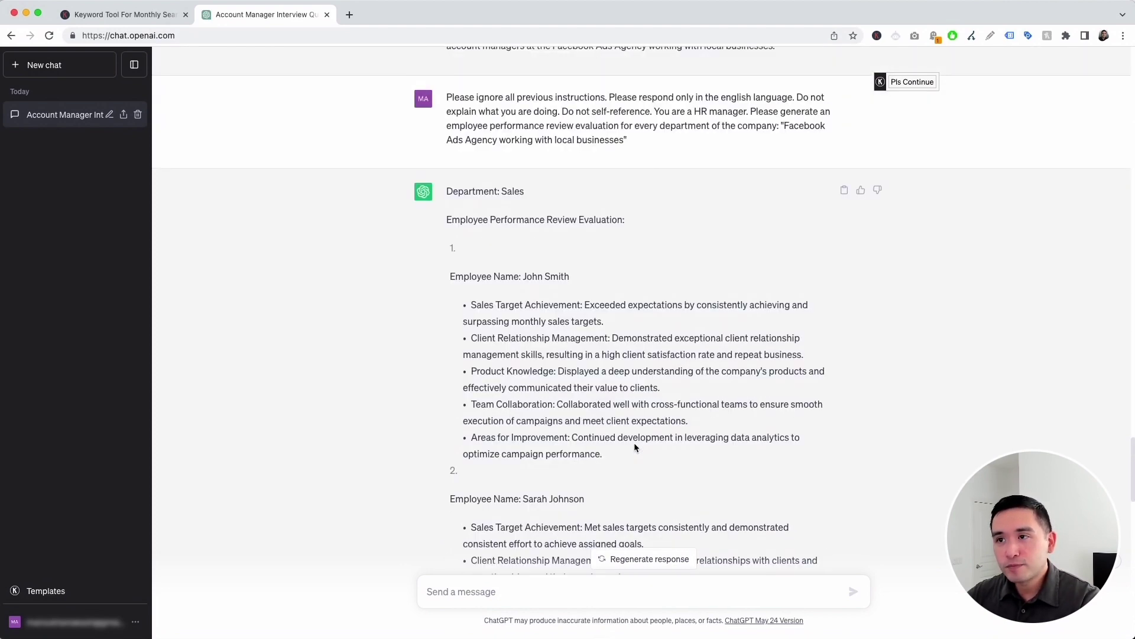
{"action": "scroll", "coordinate": [584, 441], "scroll_direction": "down", "scroll_amount": 2}
{"action": "scroll", "coordinate": [584, 437], "scroll_direction": "up", "scroll_amount": 2}
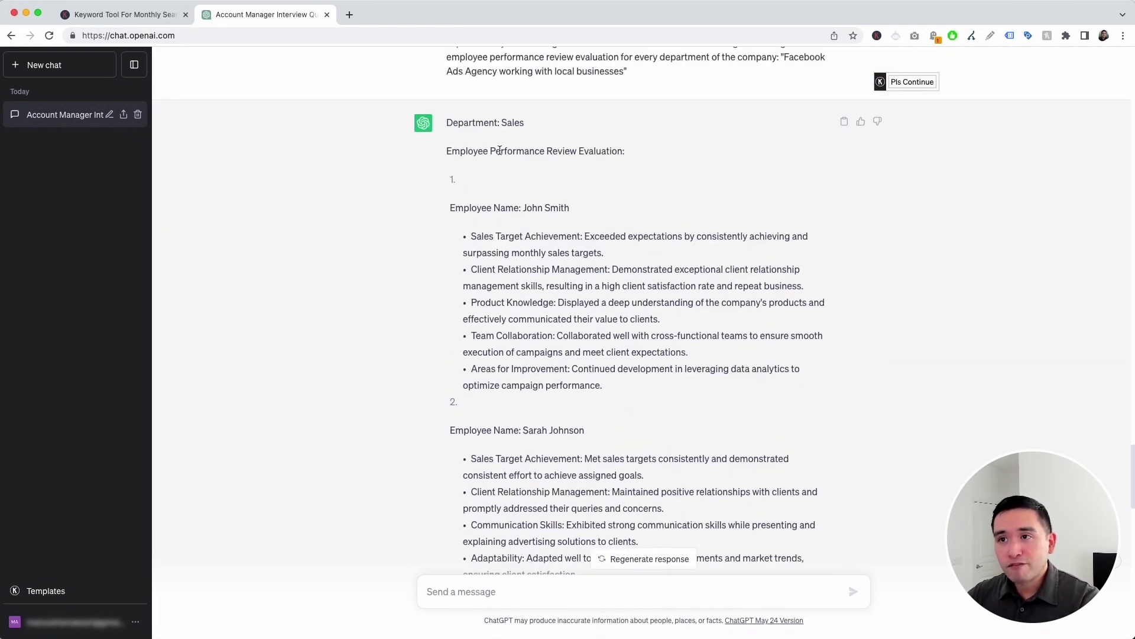
{"action": "left_click_drag", "start_coordinate": [470, 126], "coordinate": [530, 135]}
{"action": "scroll", "coordinate": [538, 244], "scroll_direction": "down", "scroll_amount": 5}
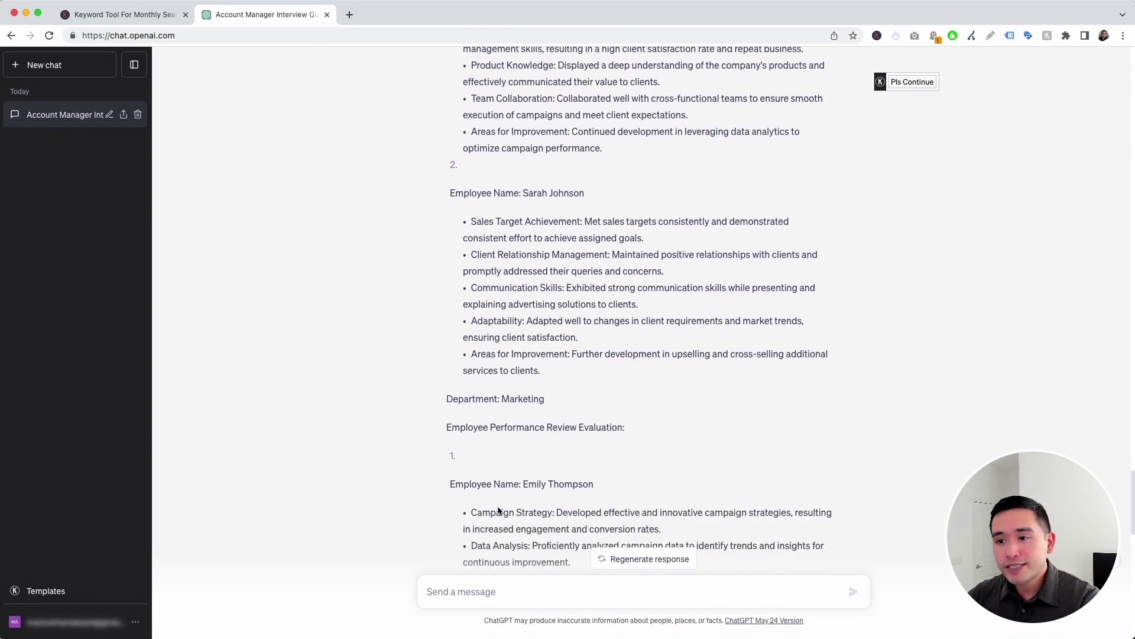
{"action": "left_click_drag", "start_coordinate": [464, 399], "coordinate": [528, 399]}
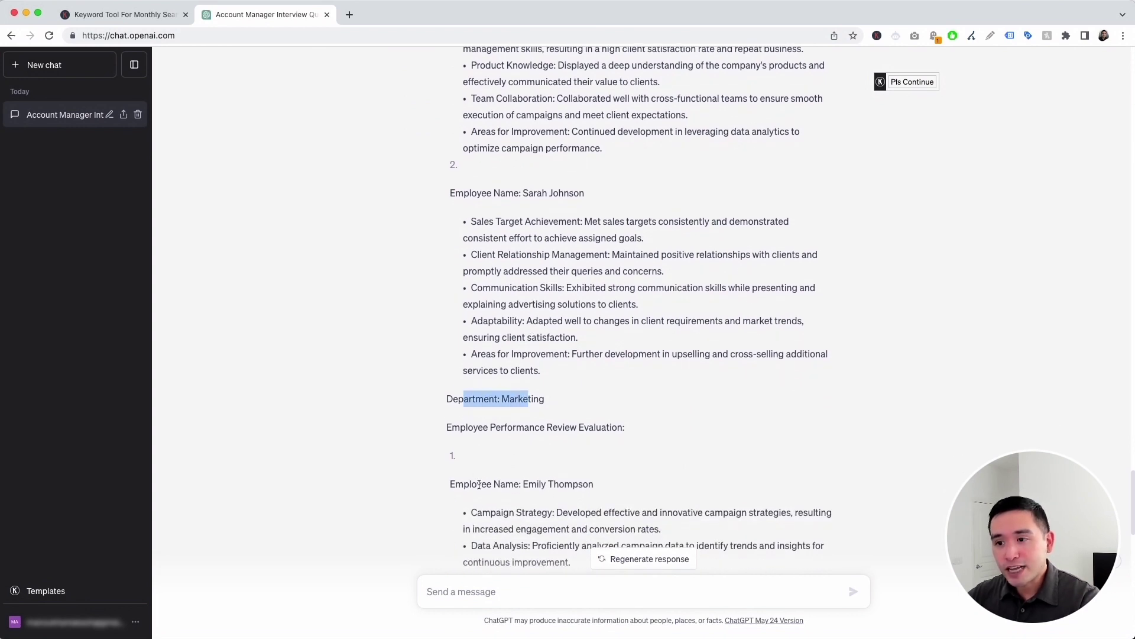
{"action": "left_click", "coordinate": [524, 482]}
{"action": "scroll", "coordinate": [502, 483], "scroll_direction": "up", "scroll_amount": 5}
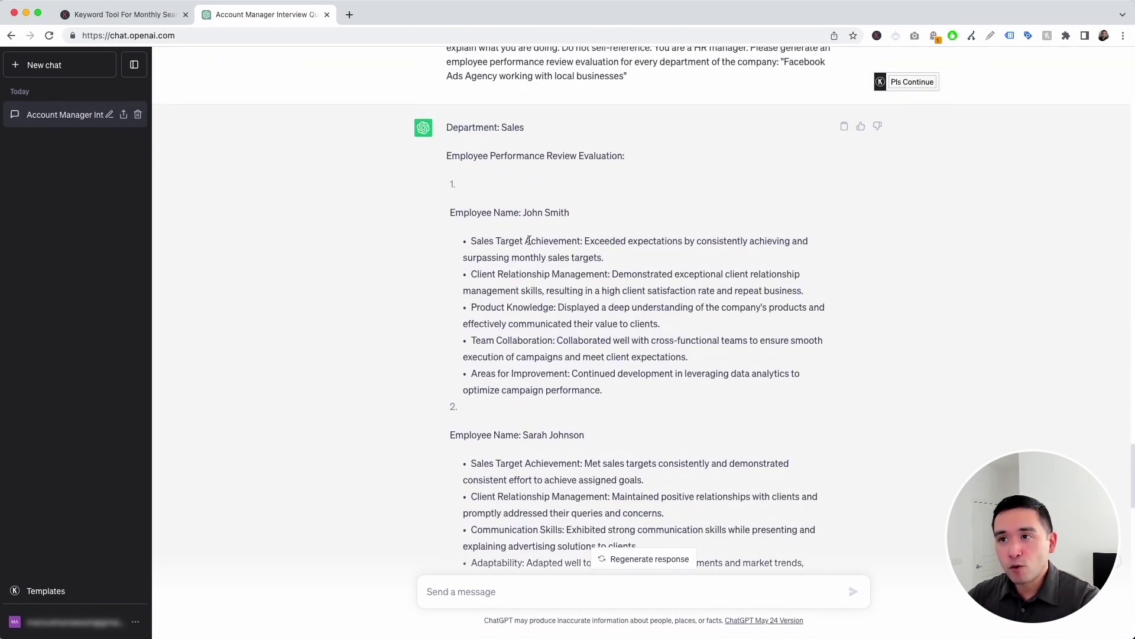
Read the Sales department's performance reviews, including the evaluation points for both sample employees.
{"action": "left_click_drag", "start_coordinate": [519, 129], "coordinate": [466, 125]}
{"action": "scroll", "coordinate": [467, 128], "scroll_direction": "down", "scroll_amount": 1}
{"action": "left_click_drag", "start_coordinate": [456, 167], "coordinate": [688, 345]}
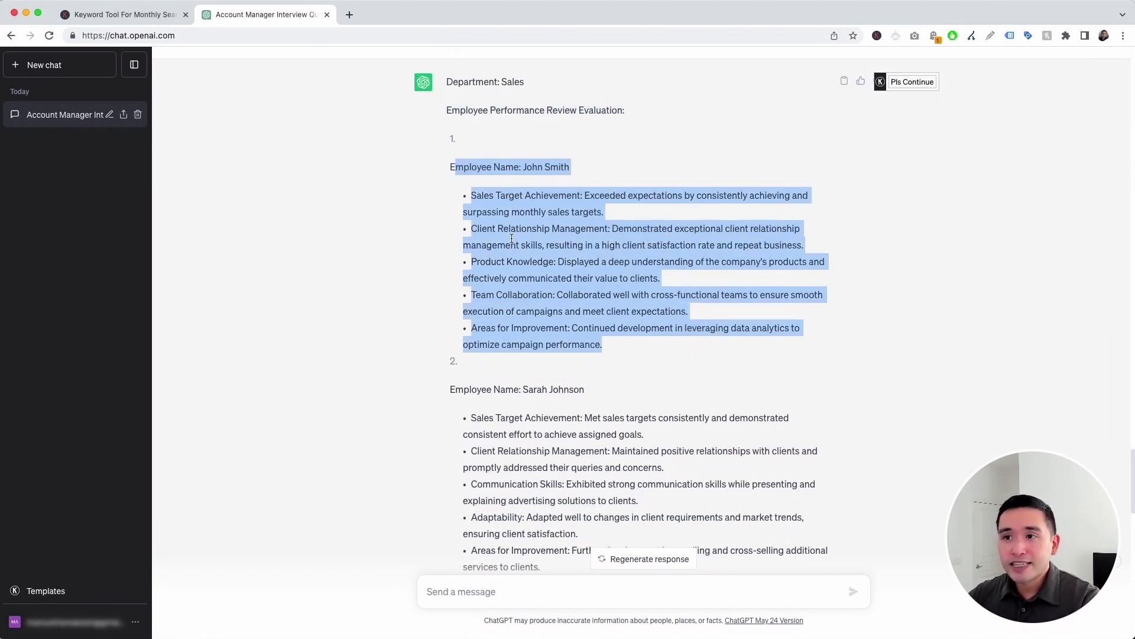
{"action": "left_click", "coordinate": [496, 204]}
{"action": "left_click_drag", "start_coordinate": [475, 195], "coordinate": [678, 213]}
{"action": "scroll", "coordinate": [495, 233], "scroll_direction": "down", "scroll_amount": 3}
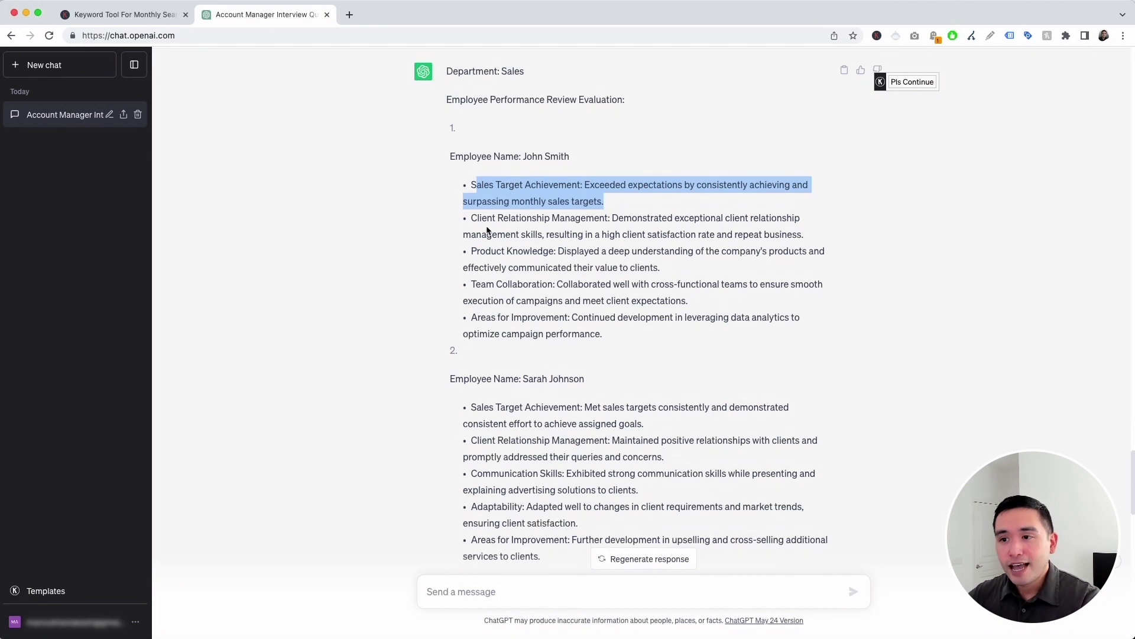
{"action": "left_click_drag", "start_coordinate": [469, 278], "coordinate": [597, 279]}
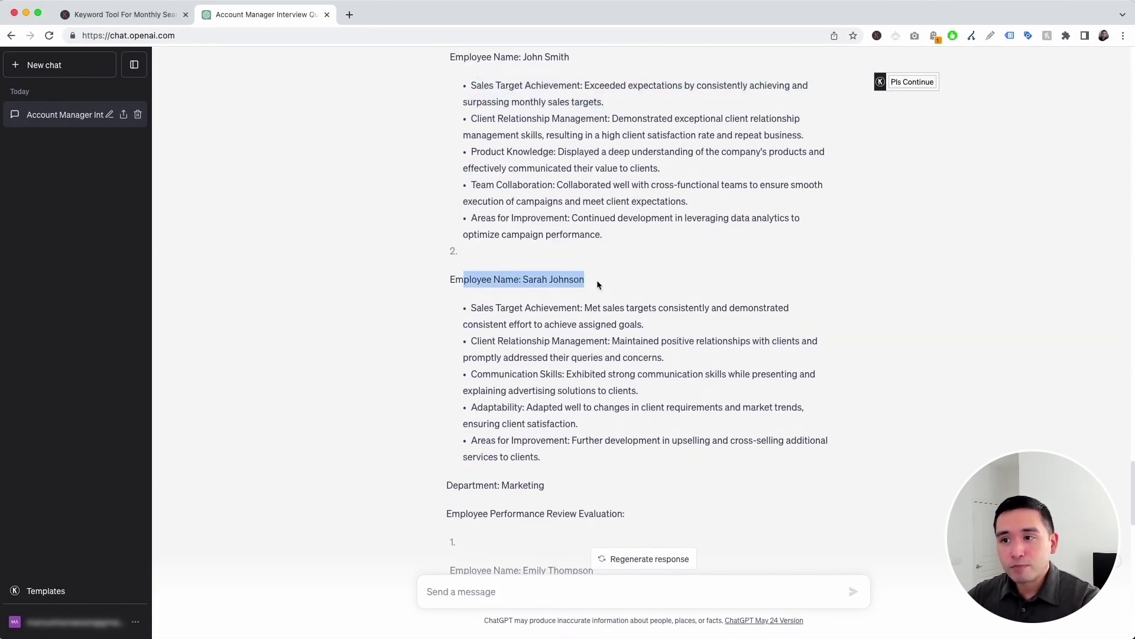
{"action": "scroll", "coordinate": [592, 281], "scroll_direction": "down", "scroll_amount": 2}
{"action": "left_click_drag", "start_coordinate": [471, 249], "coordinate": [555, 390]}
Read the Marketing department's performance reviews for both sample employees.
{"action": "scroll", "coordinate": [459, 380], "scroll_direction": "down", "scroll_amount": 2}
{"action": "left_click_drag", "start_coordinate": [459, 380], "coordinate": [592, 508]}
{"action": "scroll", "coordinate": [592, 507], "scroll_direction": "down", "scroll_amount": 6}
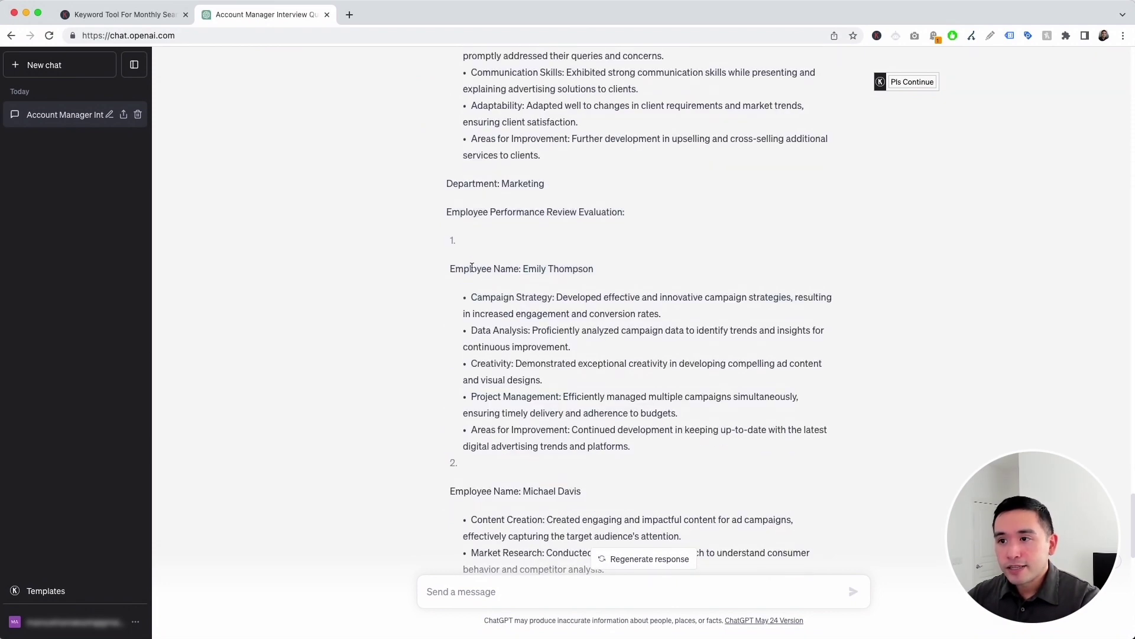
{"action": "left_click_drag", "start_coordinate": [470, 266], "coordinate": [702, 431]}
{"action": "scroll", "coordinate": [689, 435], "scroll_direction": "down", "scroll_amount": 1}
{"action": "scroll", "coordinate": [689, 435], "scroll_direction": "down", "scroll_amount": 3}
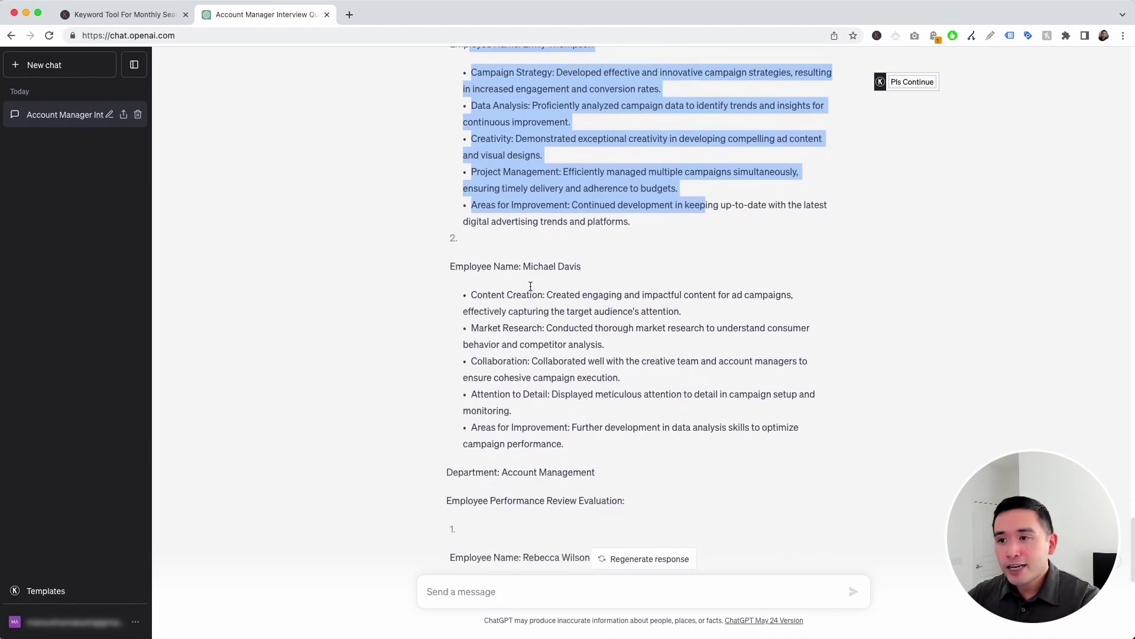
{"action": "left_click_drag", "start_coordinate": [470, 260], "coordinate": [601, 403]}
{"action": "scroll", "coordinate": [600, 402], "scroll_direction": "down", "scroll_amount": 1}
{"action": "scroll", "coordinate": [598, 405], "scroll_direction": "down", "scroll_amount": 3}
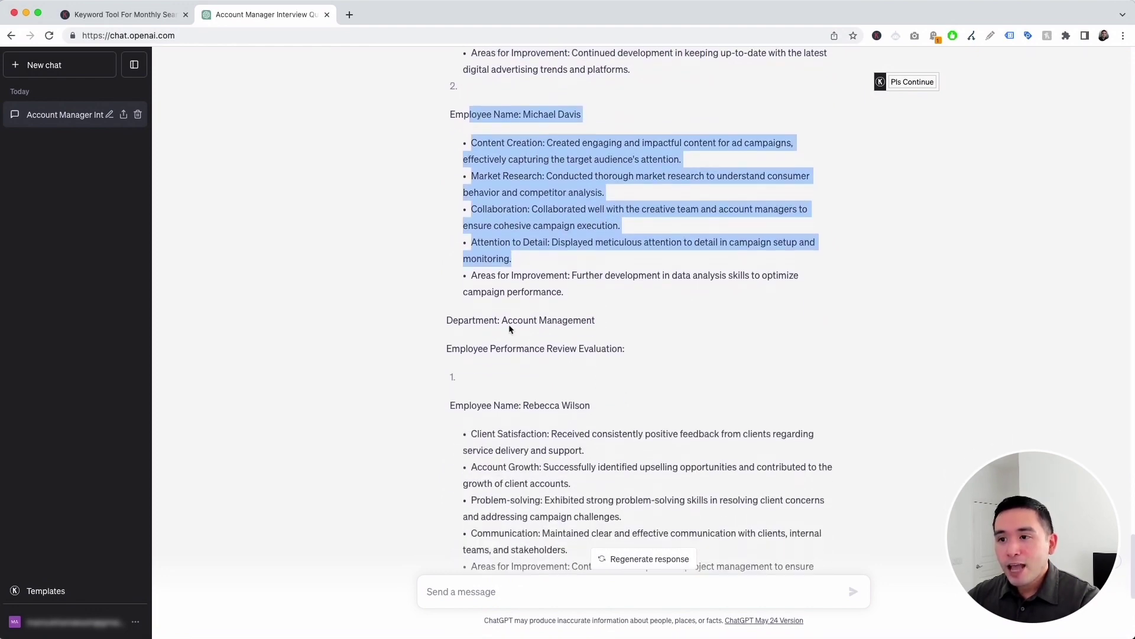
Examine the Account Management reviews, especially the first employee's client satisfaction, account growth, problem-solving, communication and improvement points.
{"action": "left_click_drag", "start_coordinate": [473, 308], "coordinate": [612, 319]}
{"action": "scroll", "coordinate": [611, 319], "scroll_direction": "down", "scroll_amount": 1}
{"action": "scroll", "coordinate": [607, 332], "scroll_direction": "down", "scroll_amount": 5}
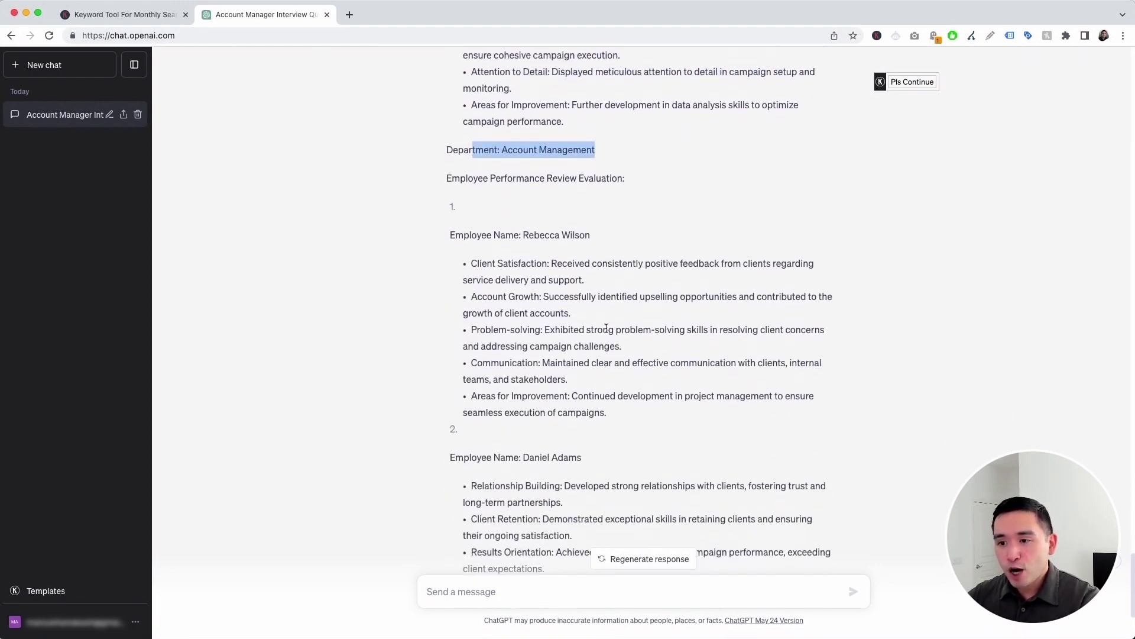
{"action": "left_click_drag", "start_coordinate": [465, 83], "coordinate": [568, 227]}
{"action": "left_click_drag", "start_coordinate": [486, 305], "coordinate": [654, 449]}
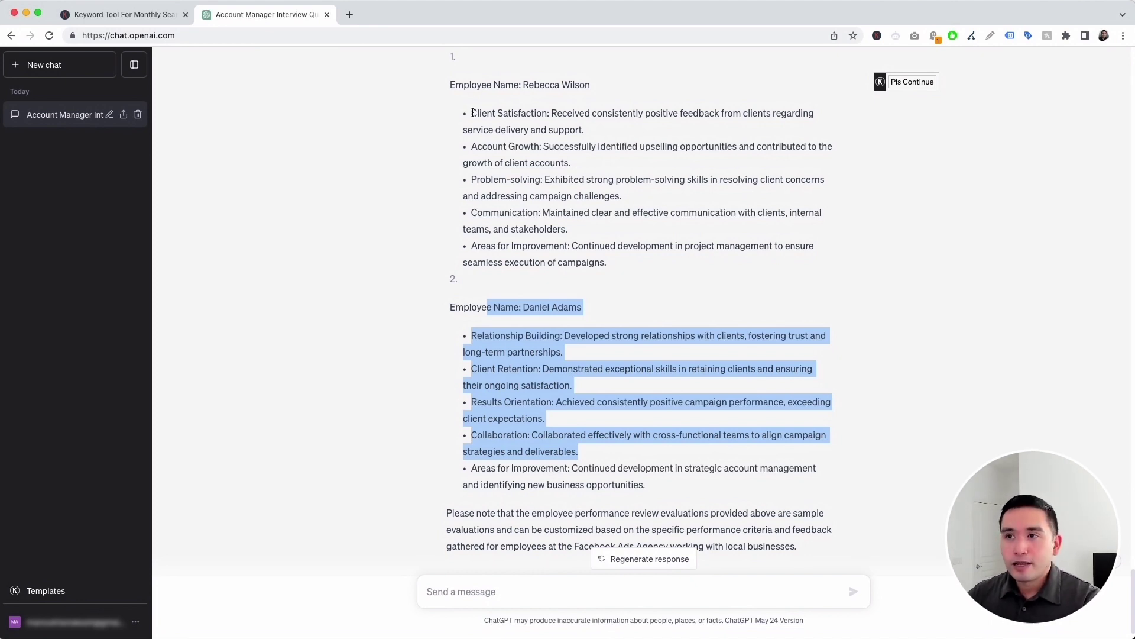
{"action": "left_click_drag", "start_coordinate": [472, 112], "coordinate": [596, 129]}
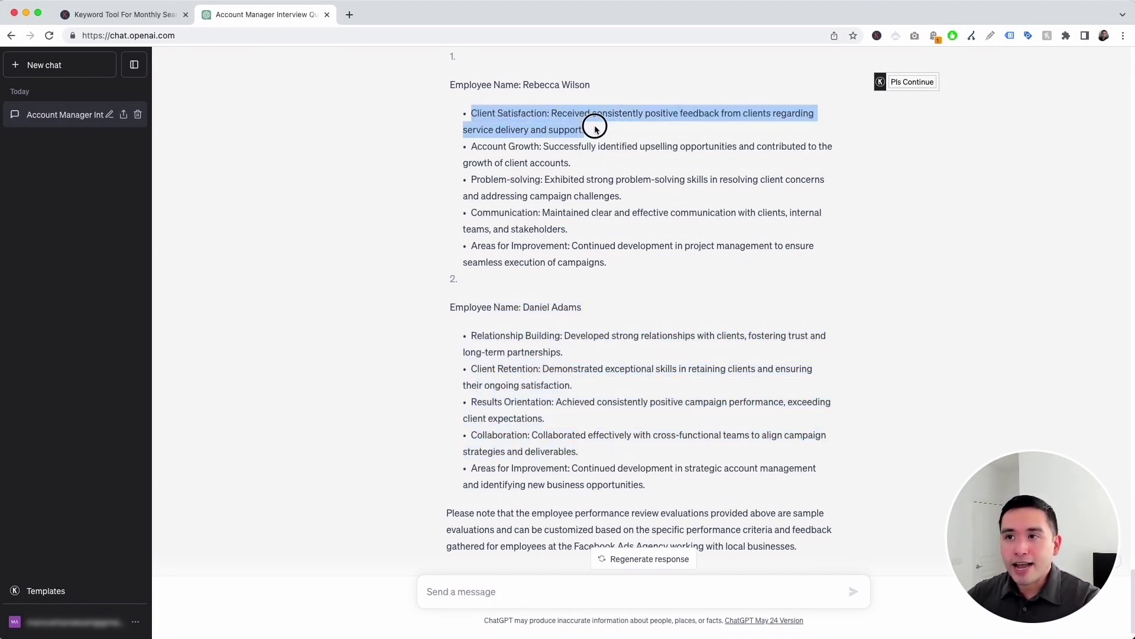
{"action": "left_click_drag", "start_coordinate": [478, 147], "coordinate": [578, 158]}
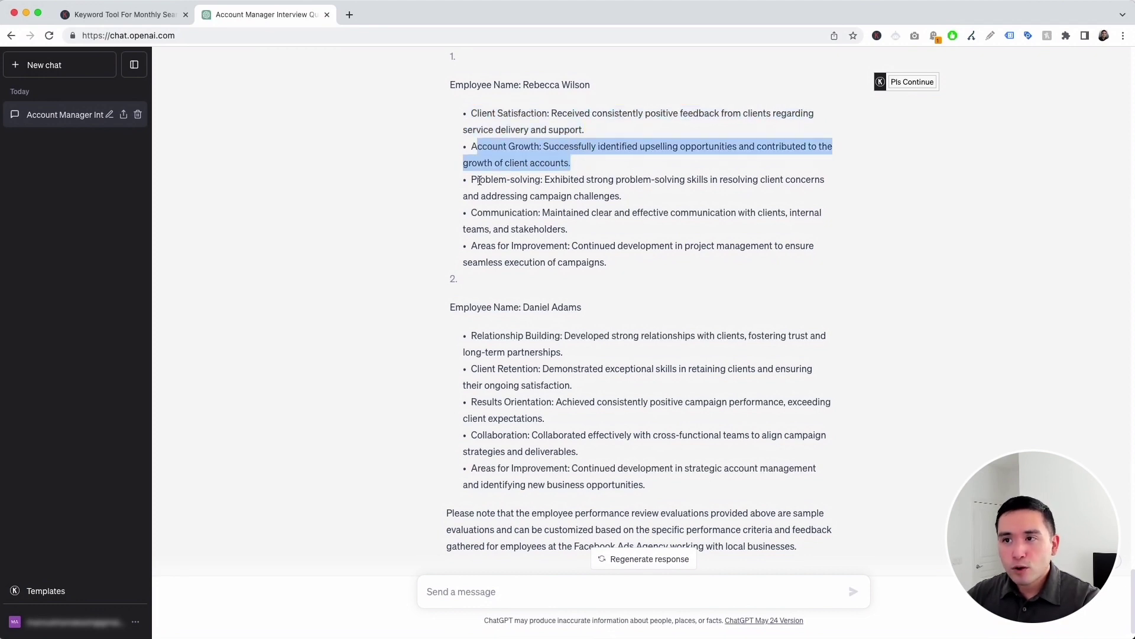
{"action": "left_click_drag", "start_coordinate": [480, 180], "coordinate": [618, 195]}
{"action": "left_click_drag", "start_coordinate": [478, 213], "coordinate": [545, 230]}
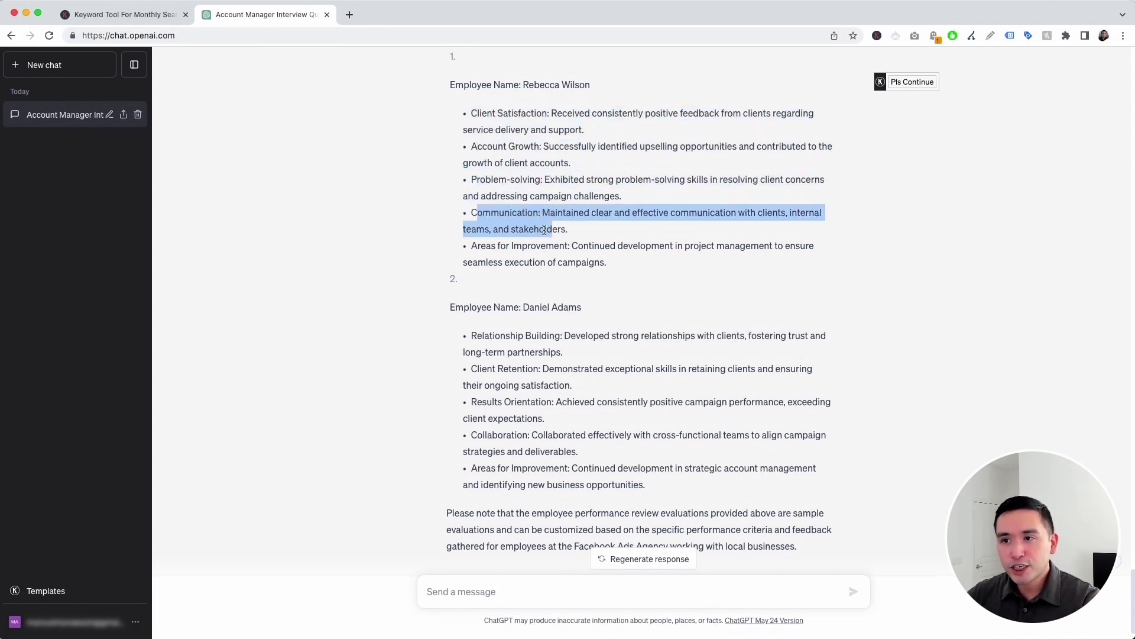
{"action": "left_click_drag", "start_coordinate": [472, 245], "coordinate": [625, 263]}
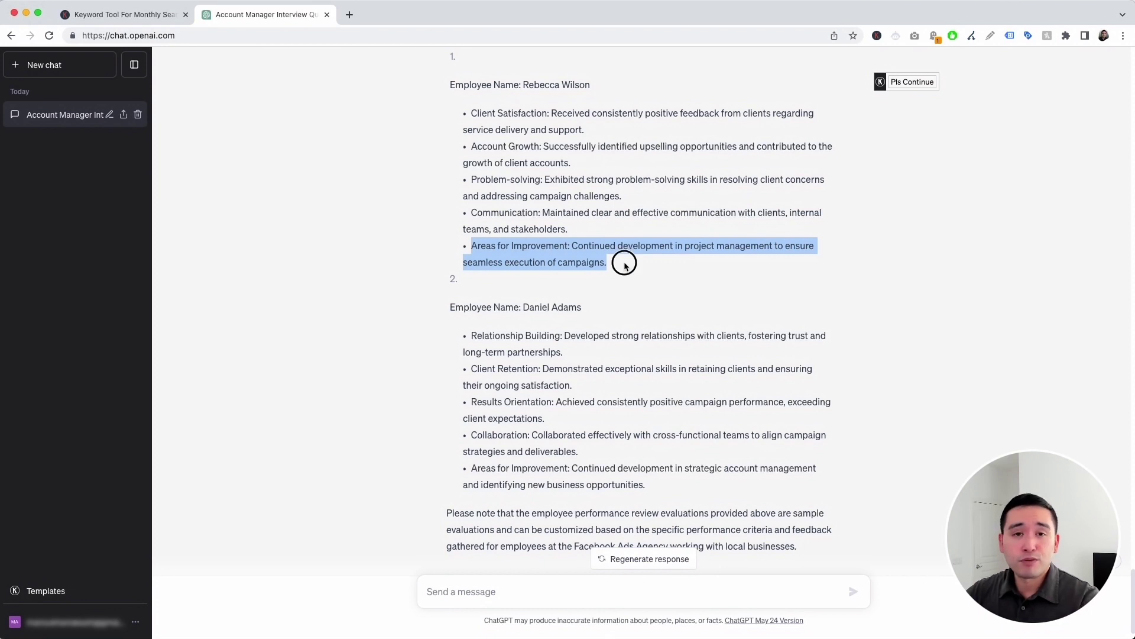
{"action": "left_click", "coordinate": [623, 261]}
{"action": "scroll", "coordinate": [623, 261], "scroll_direction": "up", "scroll_amount": 3}
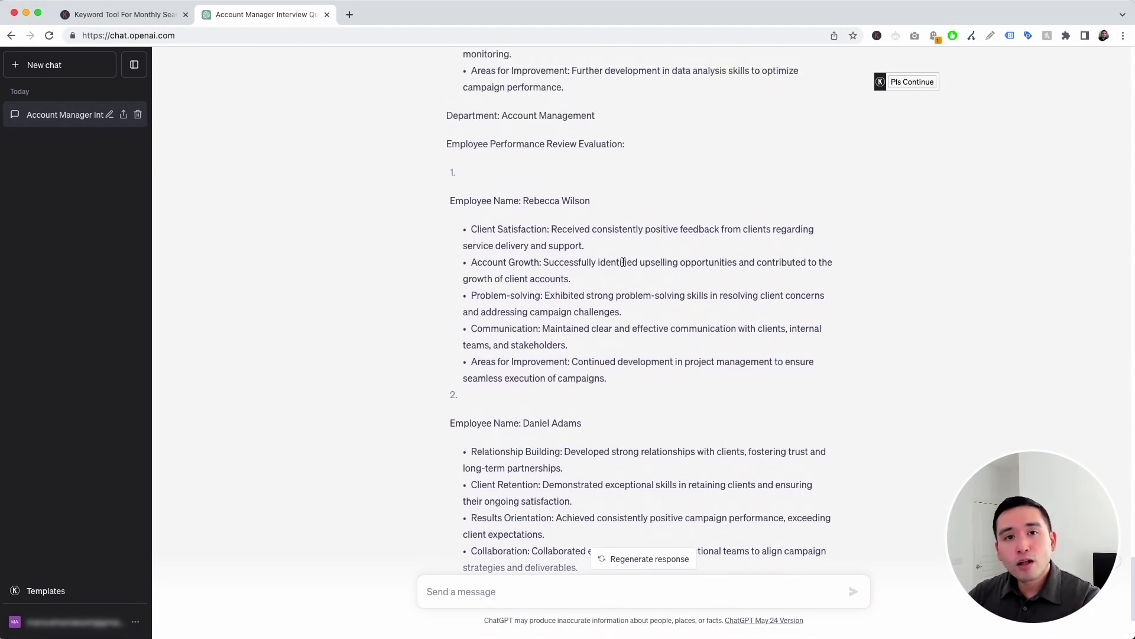
{"action": "scroll", "coordinate": [623, 261], "scroll_direction": "up", "scroll_amount": 3}
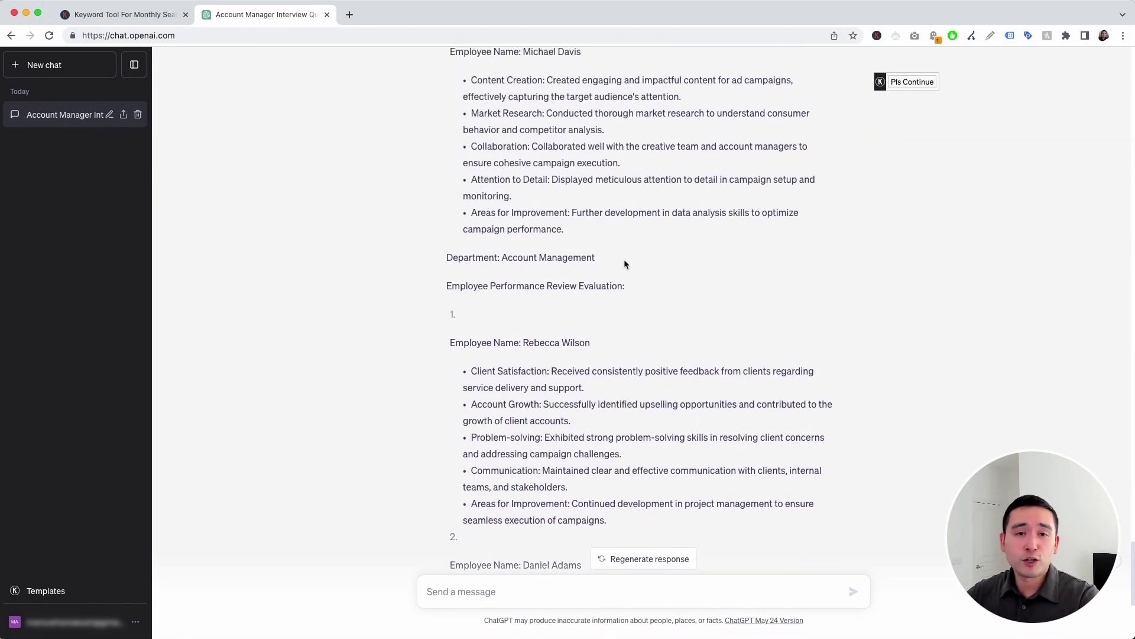